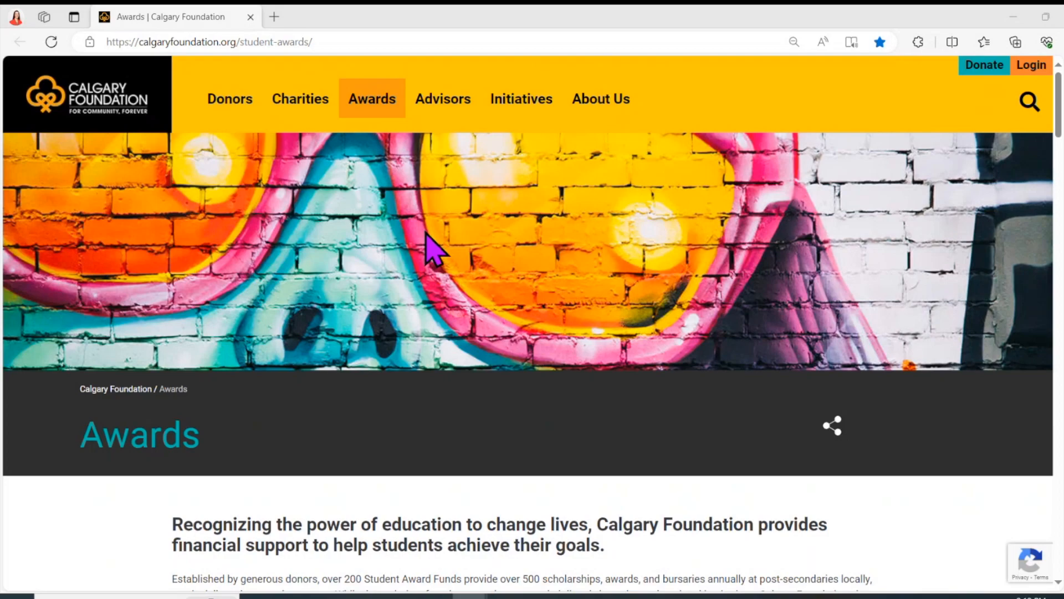
Step: Find the Aufricht Family Fund Student Award in Awards Search and start its application
mouse_move(309, 118)
mouse_move(359, 123)
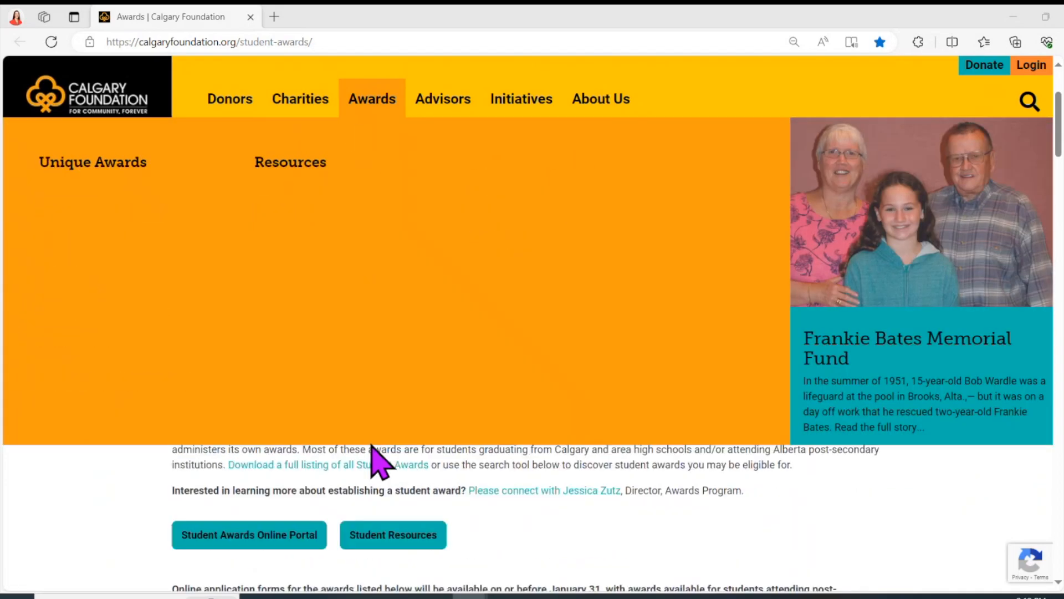
scroll(366, 485, down, 1)
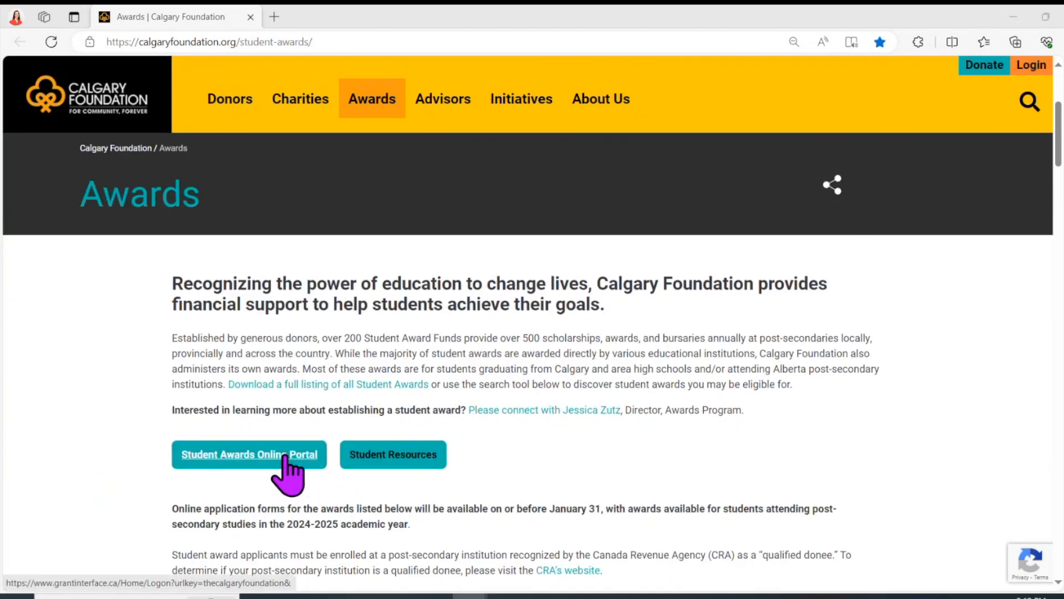
scroll(606, 451, down, 5)
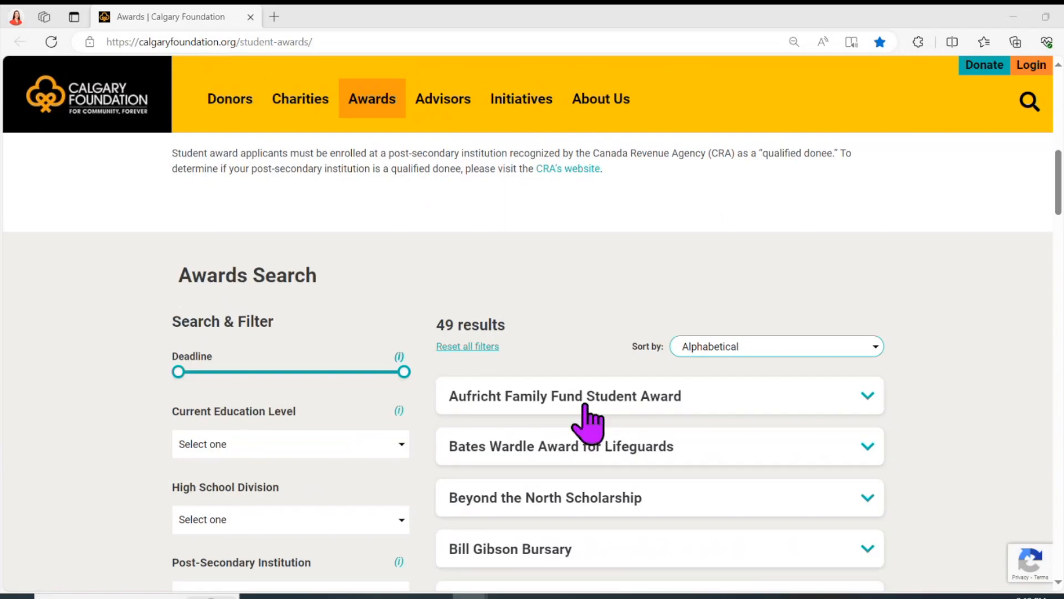
scroll(588, 421, down, 4)
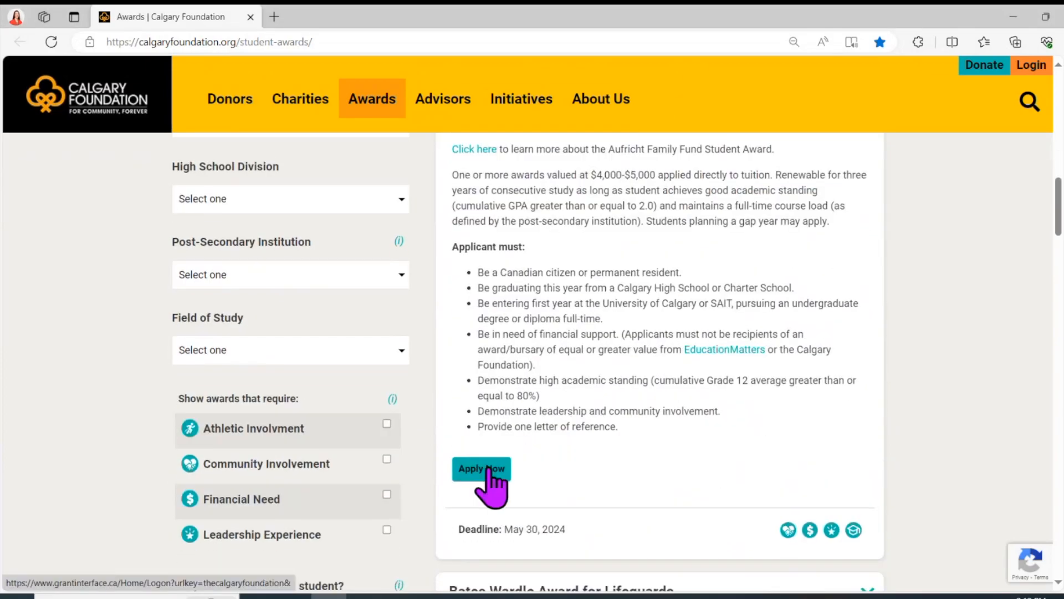
click(486, 471)
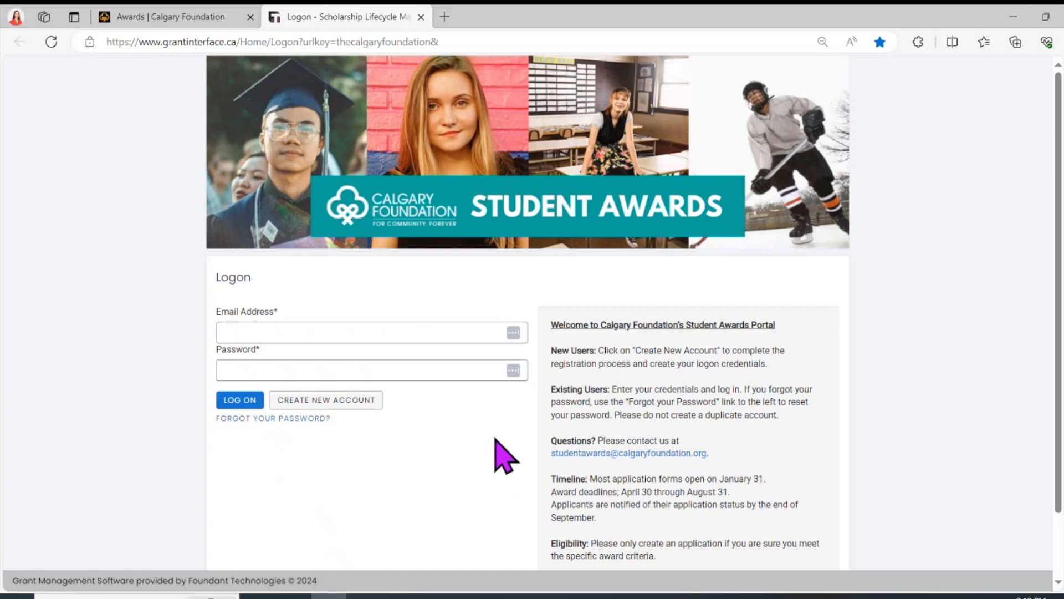
Step: Enter the logon email address, then open and dismiss the password reset dialog
click(345, 331)
text(student)
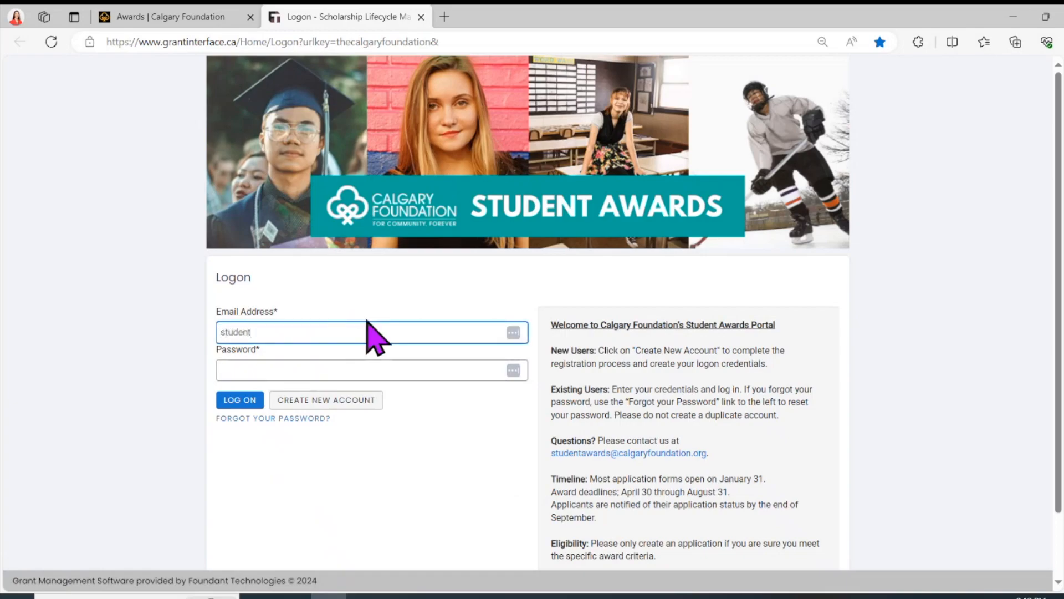
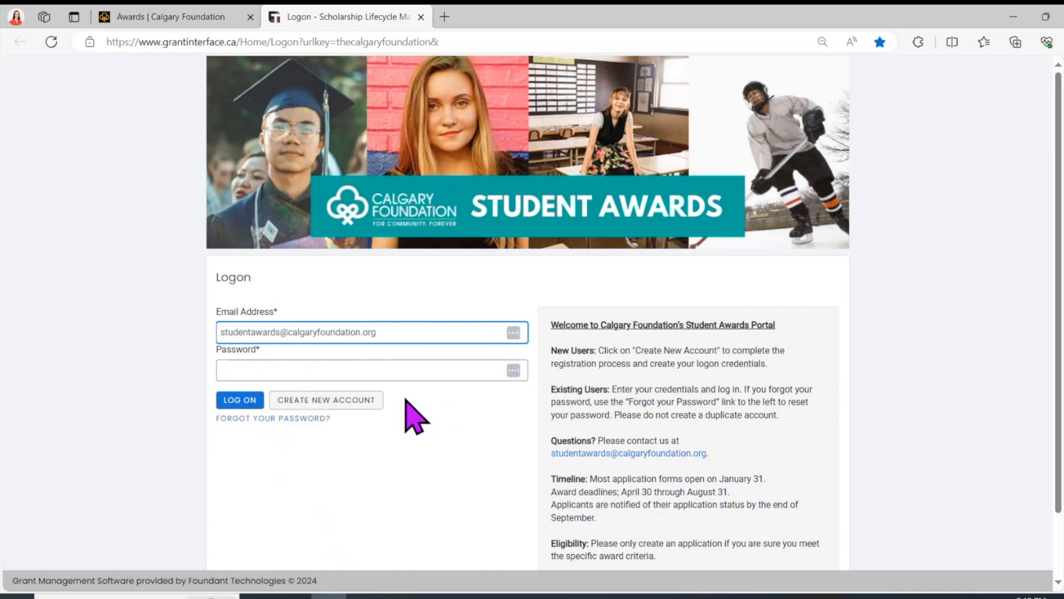
click(280, 419)
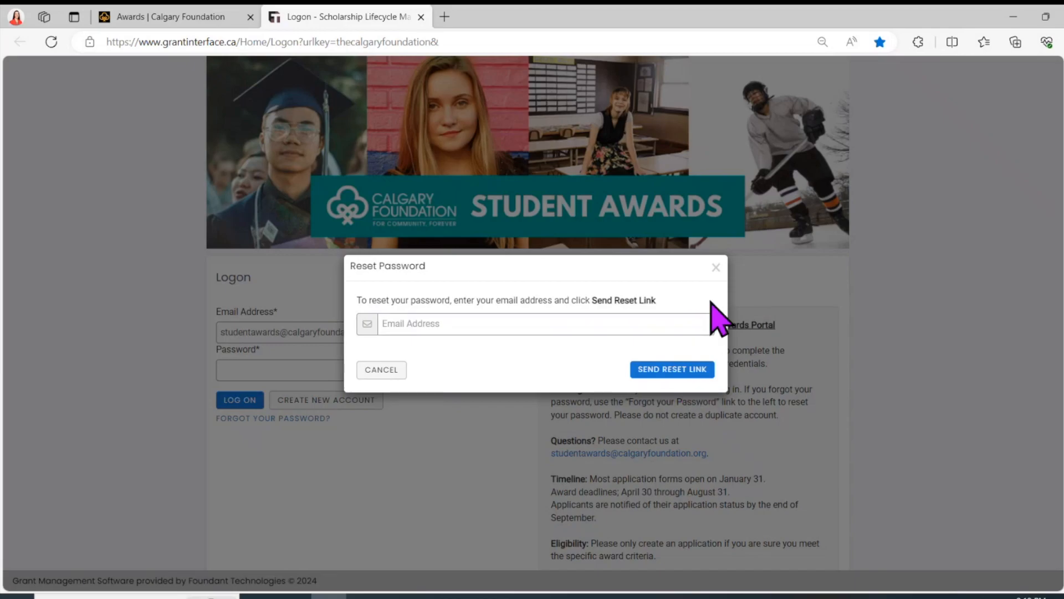
click(716, 268)
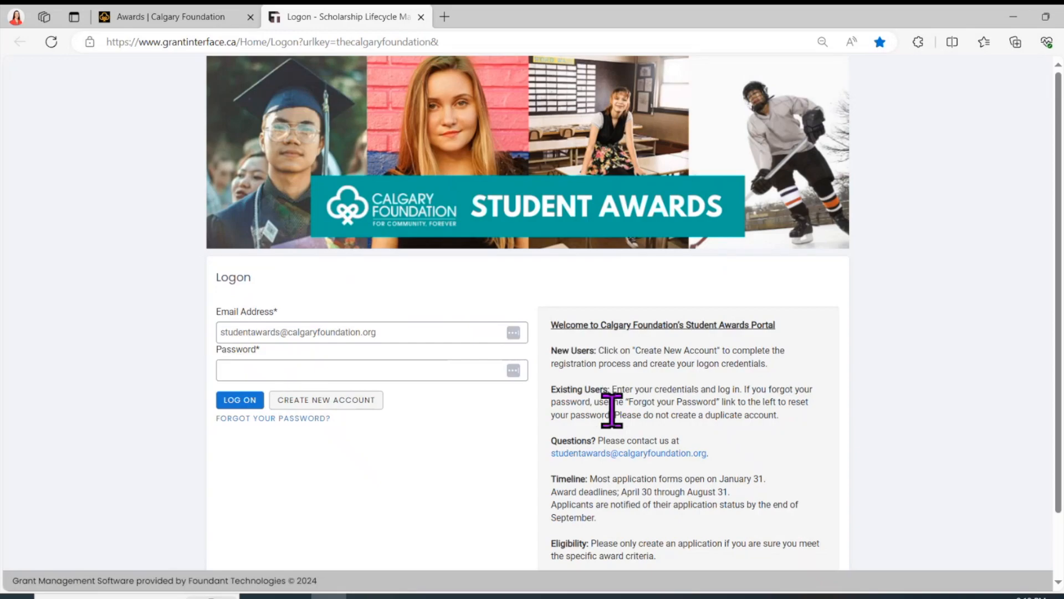
Step: Read the duplicate-account warning and go to create a new account instead
drag(613, 411, 780, 424)
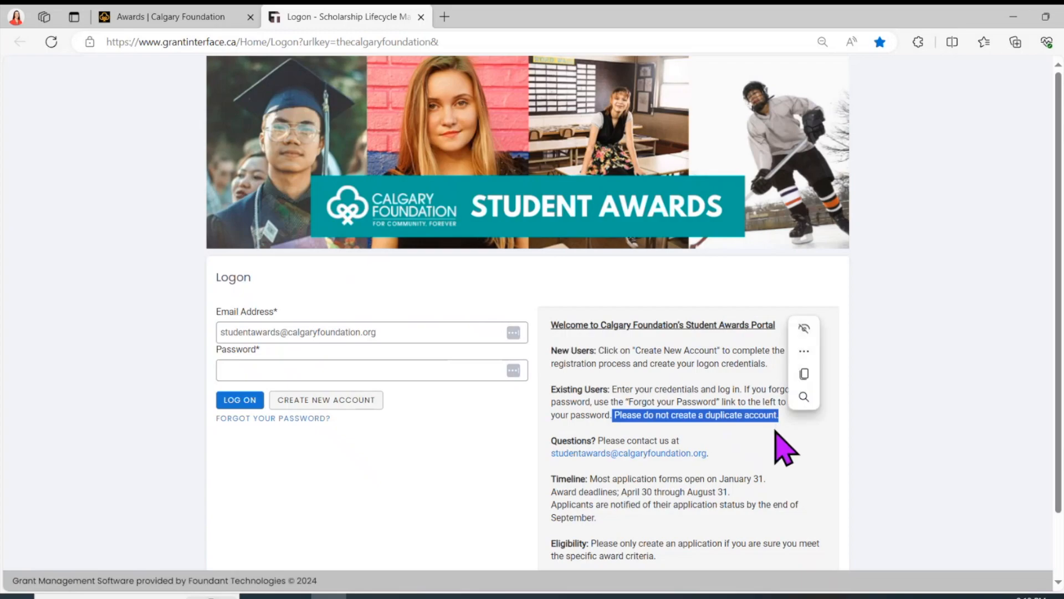
click(467, 417)
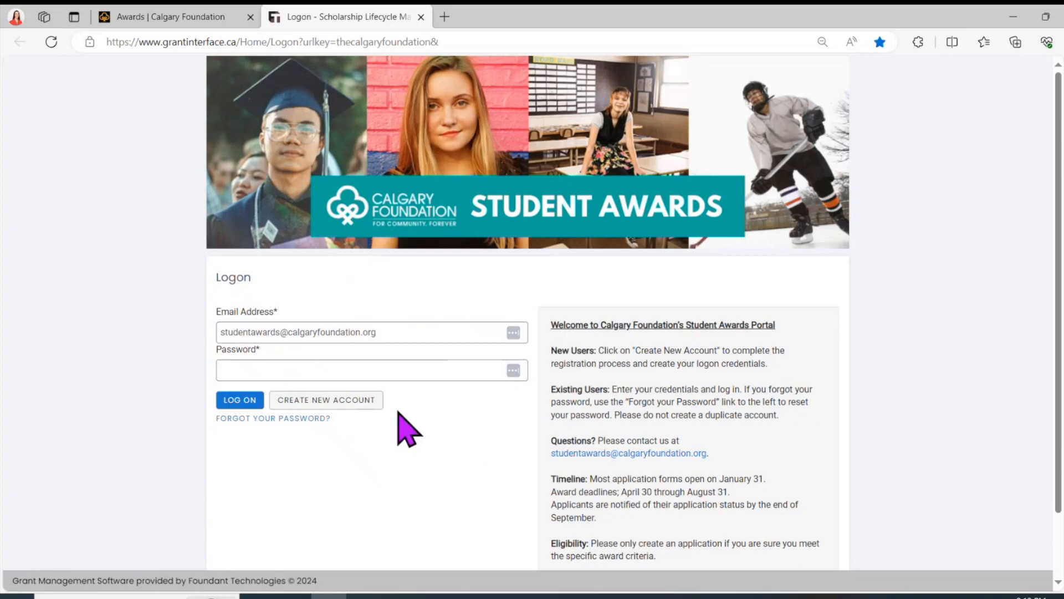
click(353, 407)
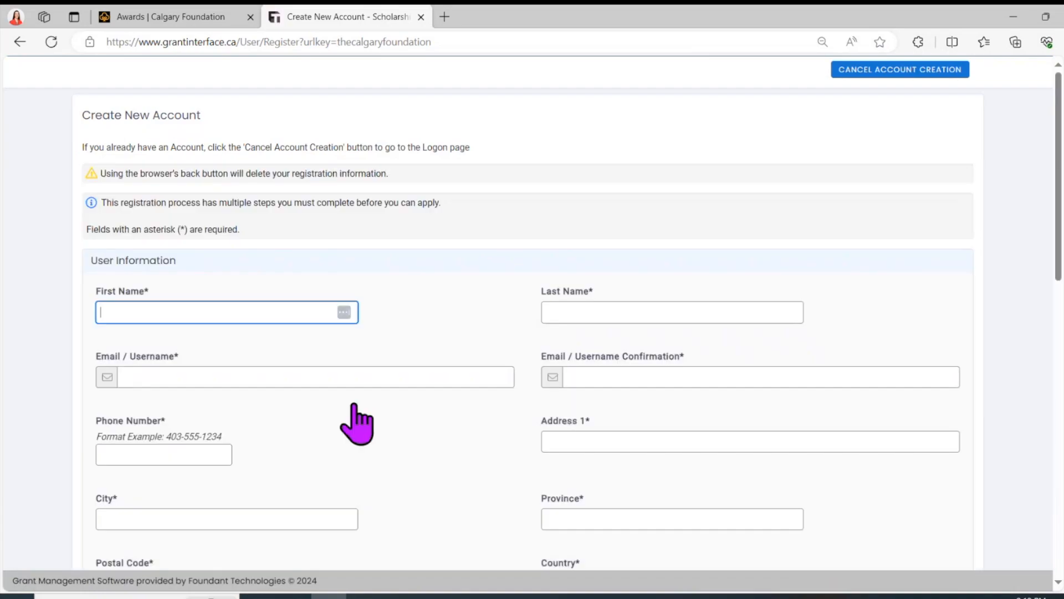
Step: Fill in the test first and last name, confirmed email, phone number and street address
text(Test)
key(Tab)
text(Test)
key(Tab)
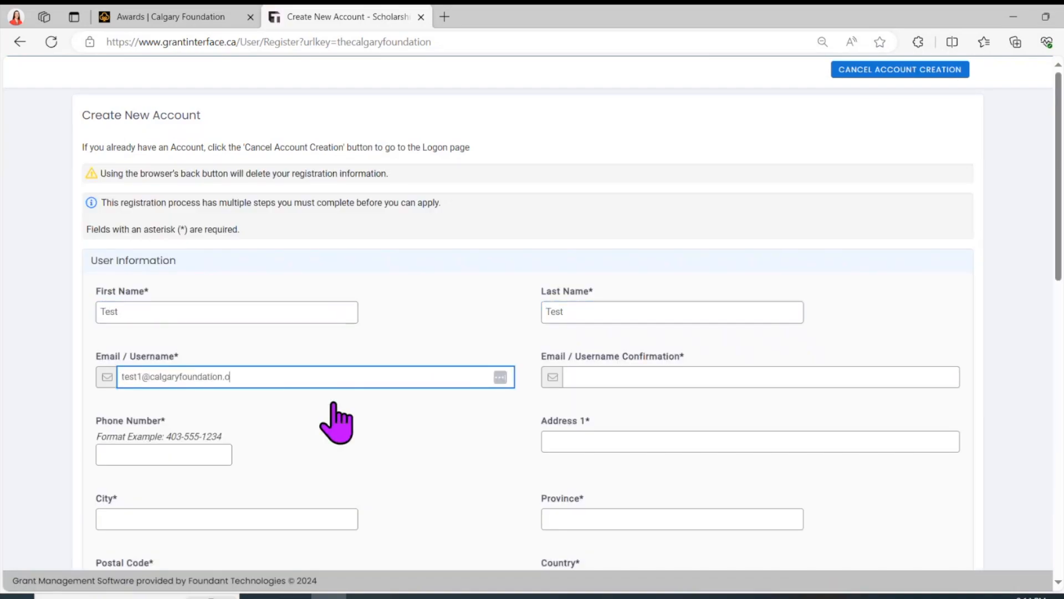
key(Tab)
key(Tab)
text(403-123-4567)
key(Tab)
text(123 St NE)
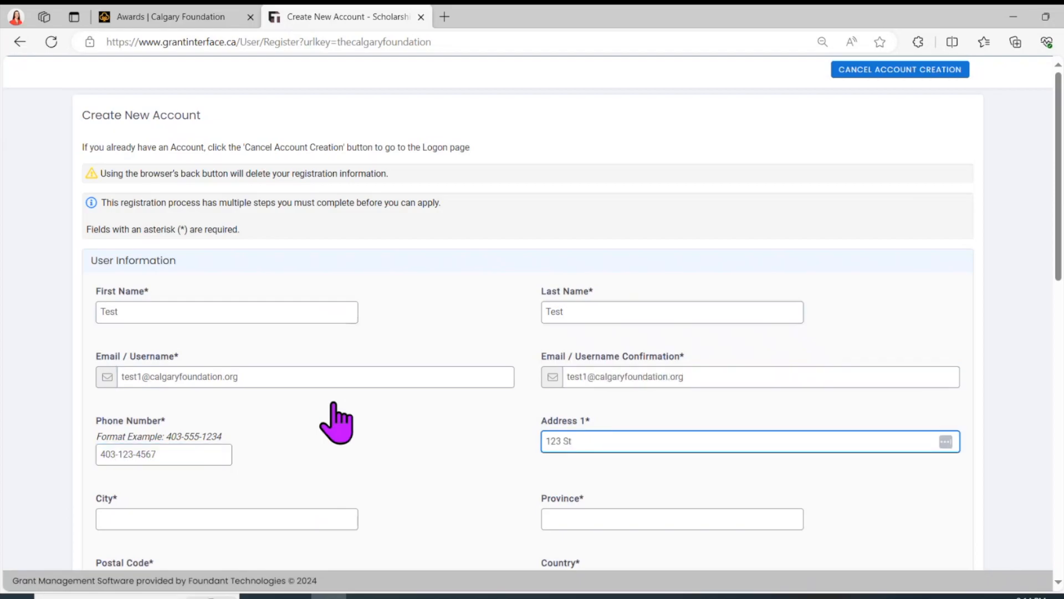
Step: Set the address city to Calgary, province AB, a postal code and country Canada
scroll(392, 427, down, 3)
click(256, 359)
text(Calgary)
key(Tab)
text(AB)
key(Tab)
key(Caps_Lock)
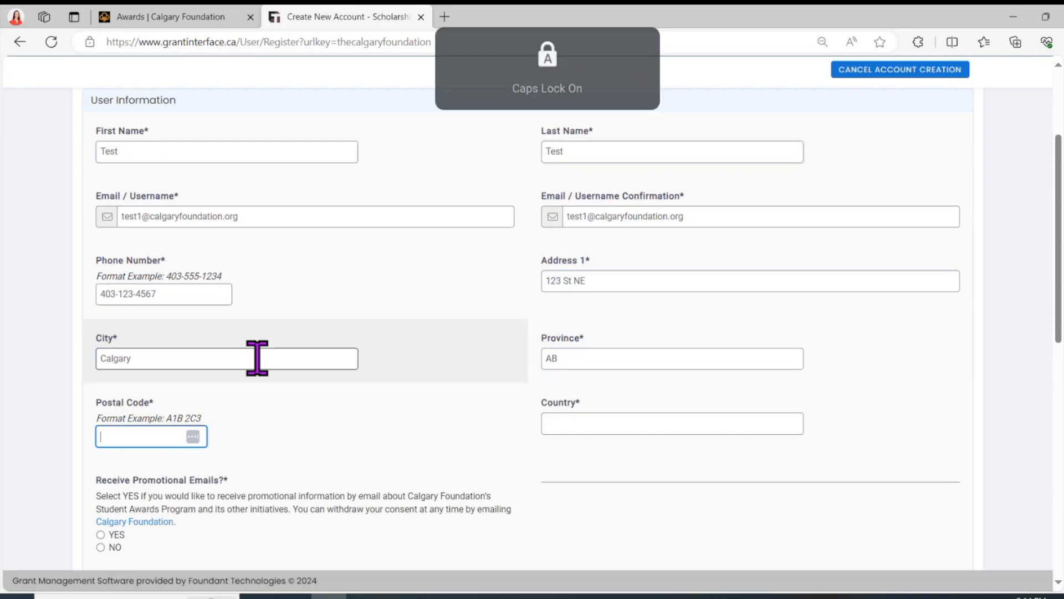
text(A1B 2C3)
key(Caps_Lock)
key(Tab)
text(Canada)
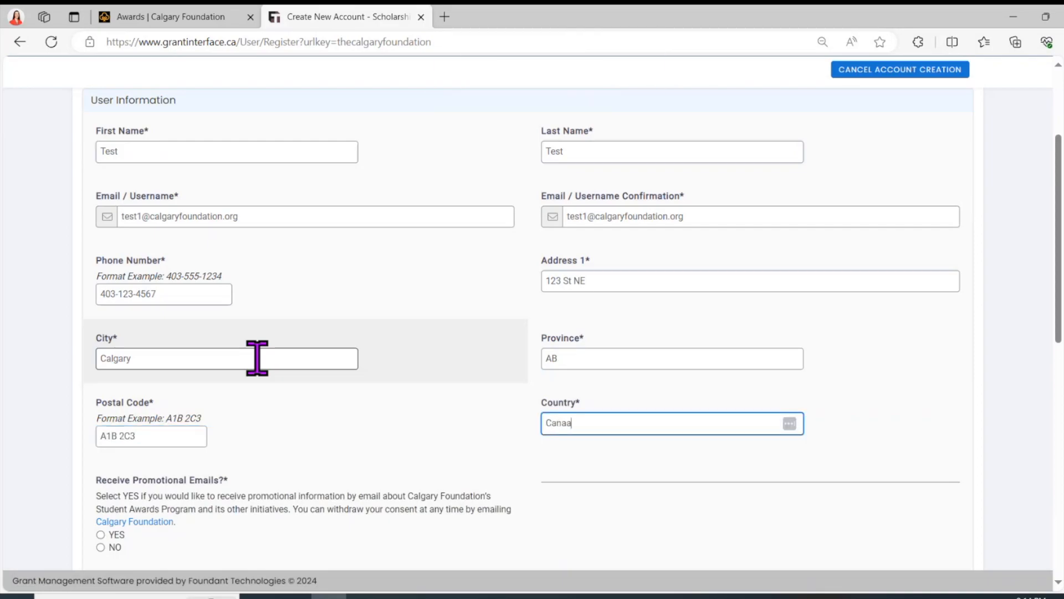
Step: Opt into promotional emails, choose Woman and White, and continue to the password step
scroll(280, 416, down, 4)
click(100, 294)
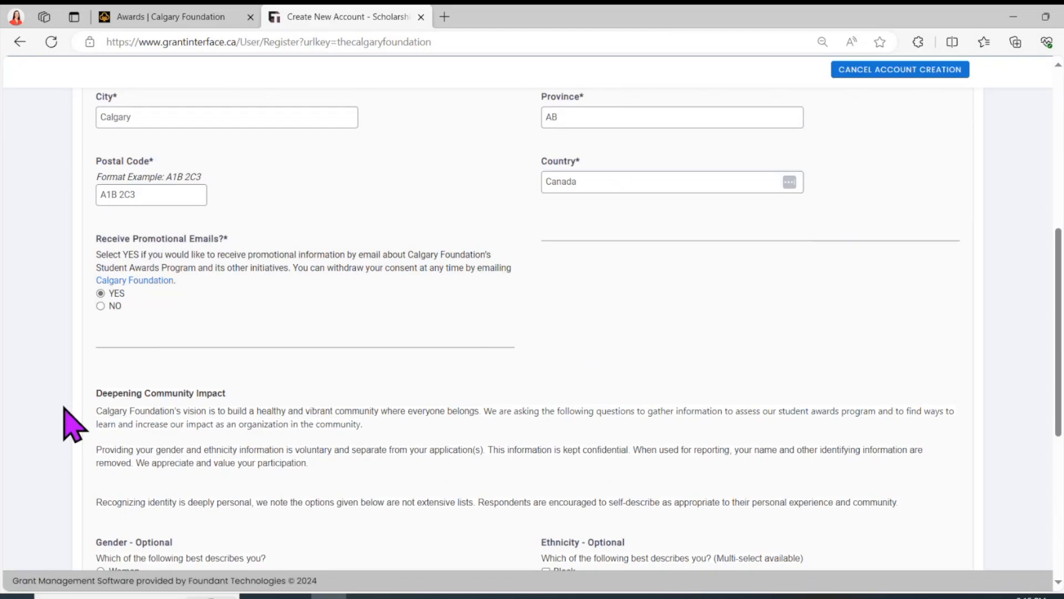
scroll(64, 408, down, 3)
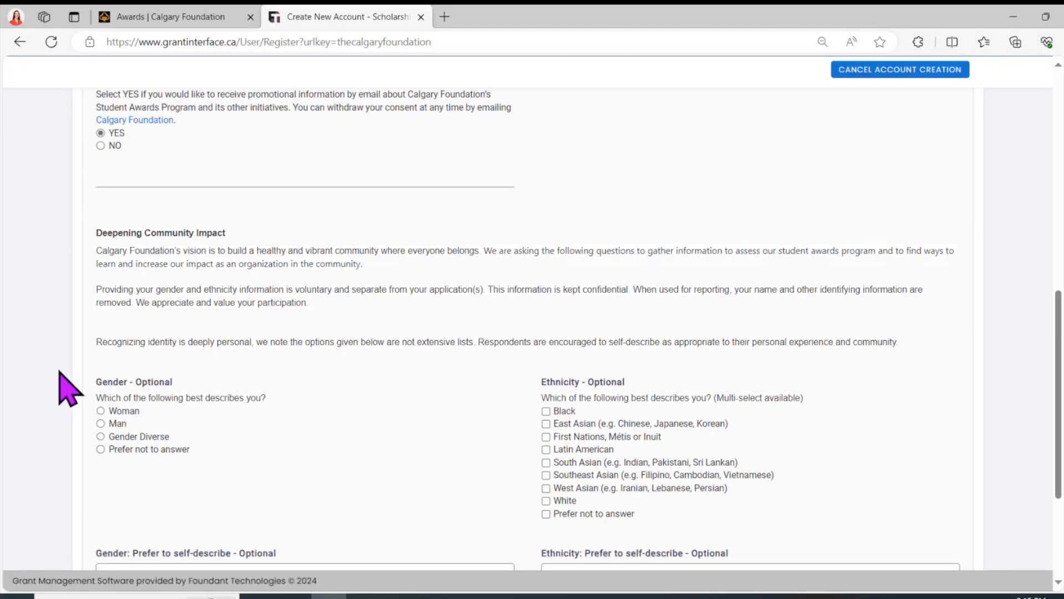
scroll(60, 372, down, 2)
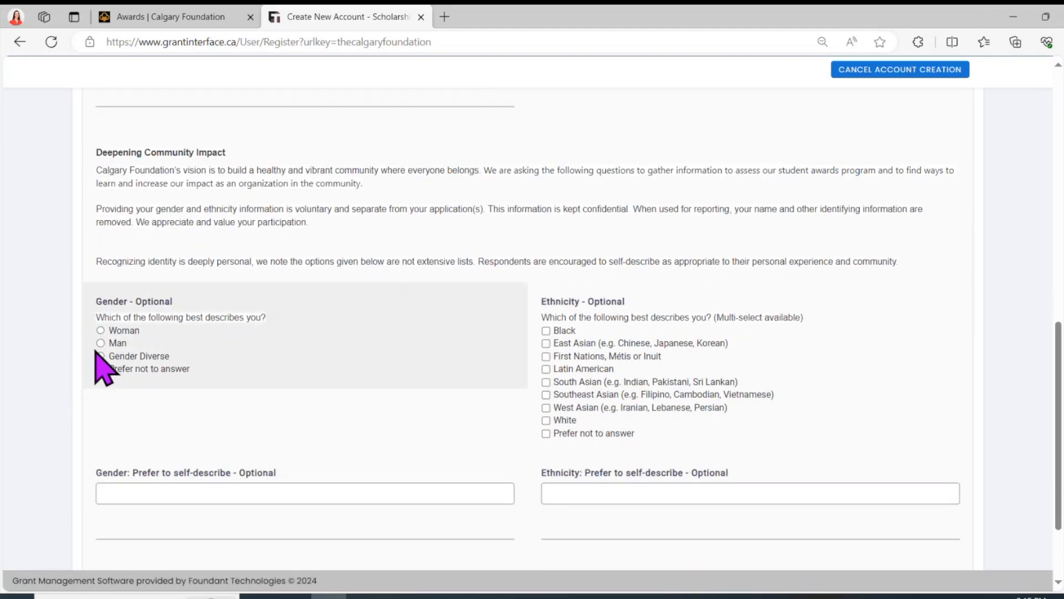
click(101, 330)
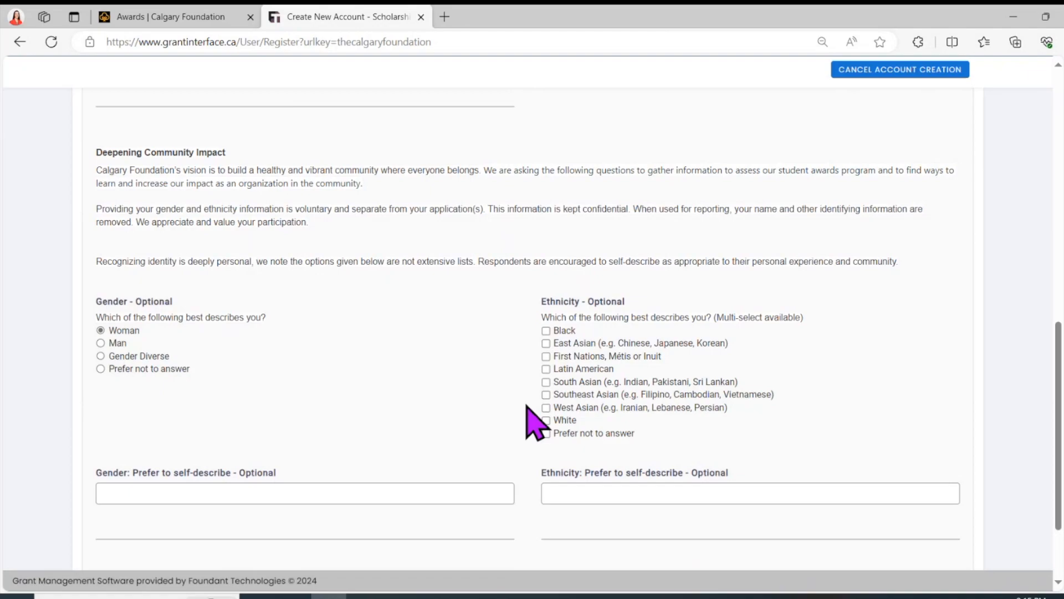
click(546, 420)
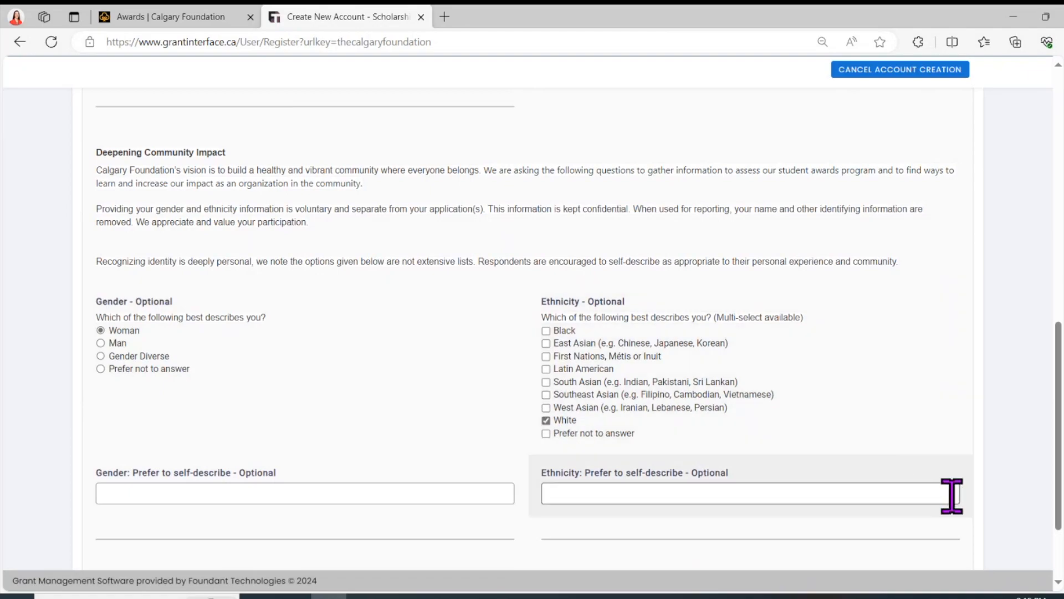
scroll(1001, 467, down, 2)
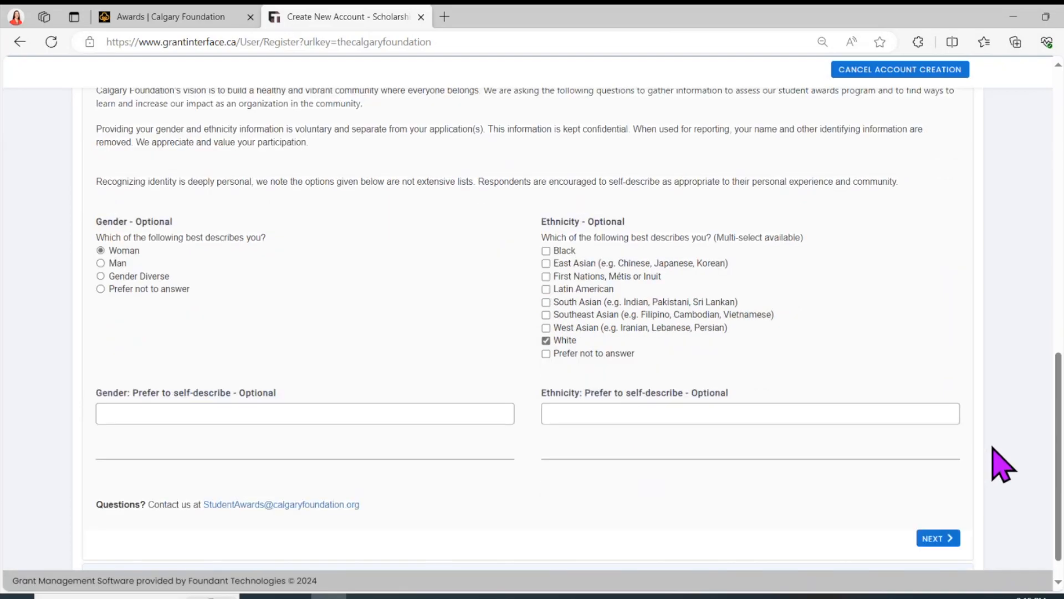
click(938, 539)
Step: Create the account with a confirmed password and acknowledge receiving the confirmation email
text(******)
key(Tab)
text(******)
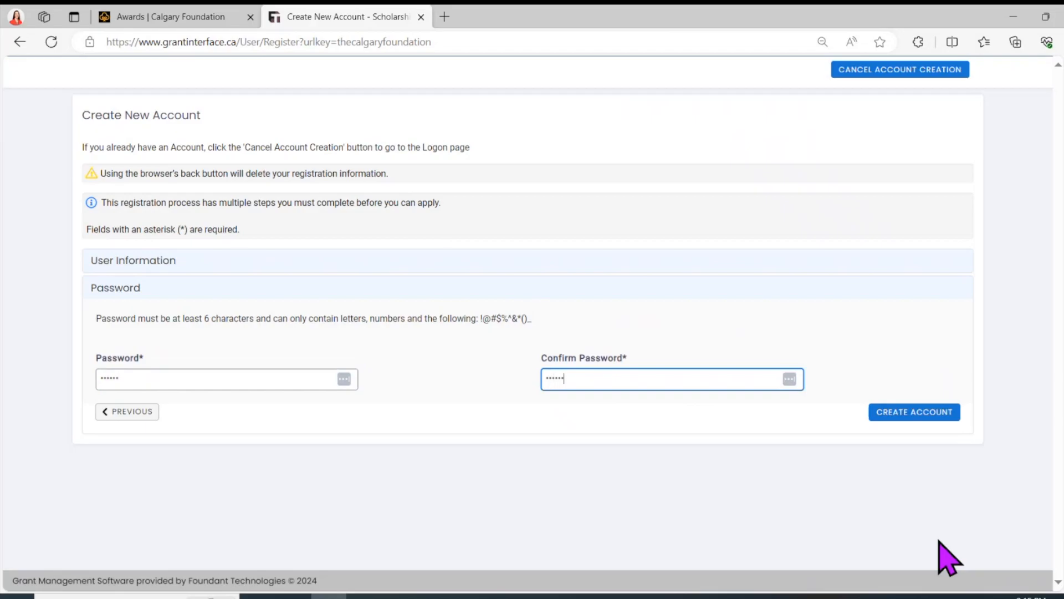
click(905, 413)
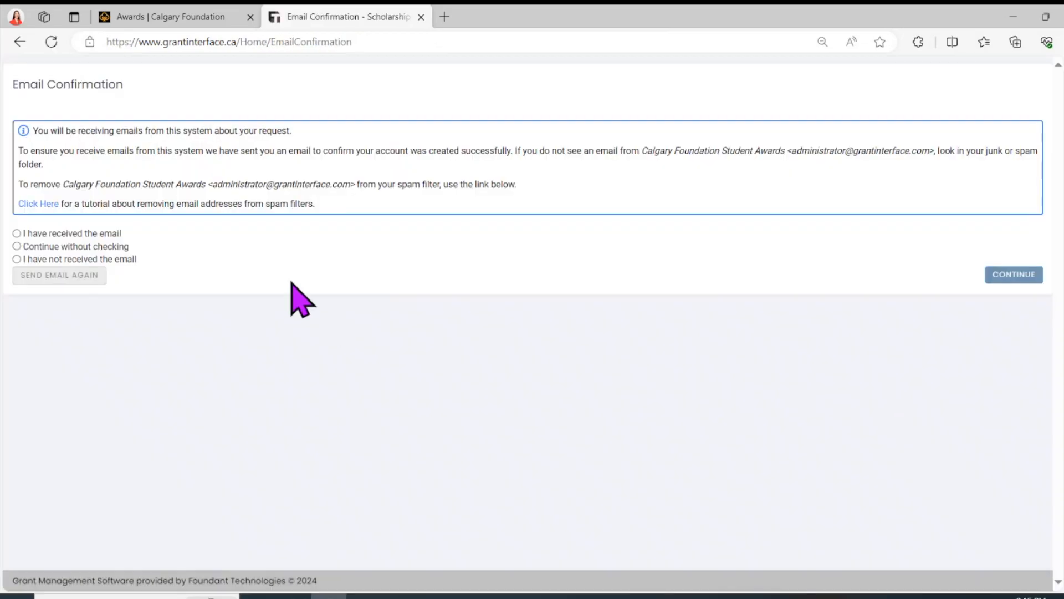
click(17, 234)
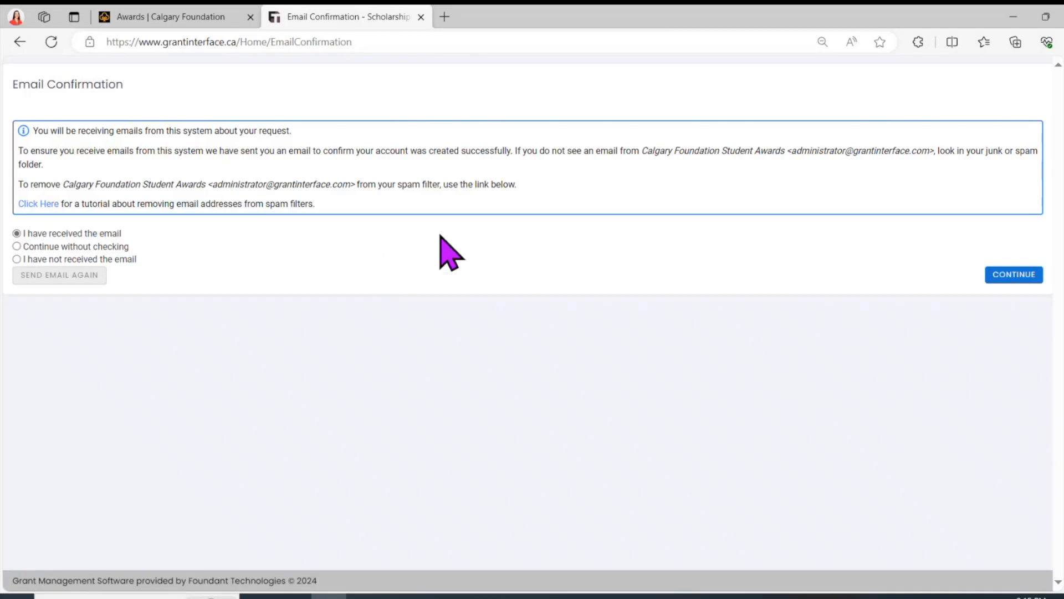
click(1006, 276)
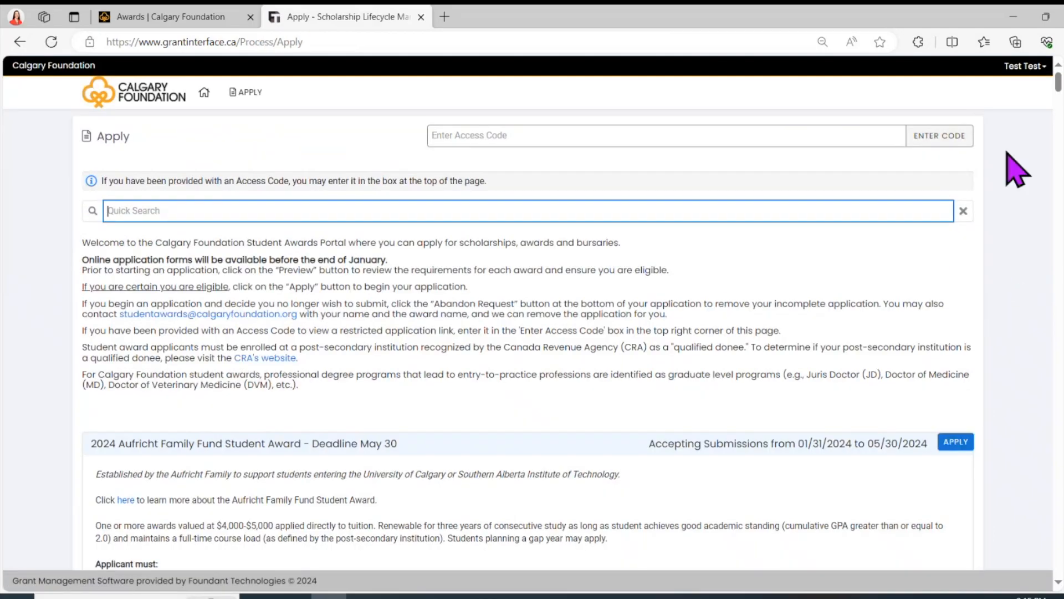
Step: Review the new applicant's profile on the Update User page, then go back to the Applicant Dashboard
click(1016, 68)
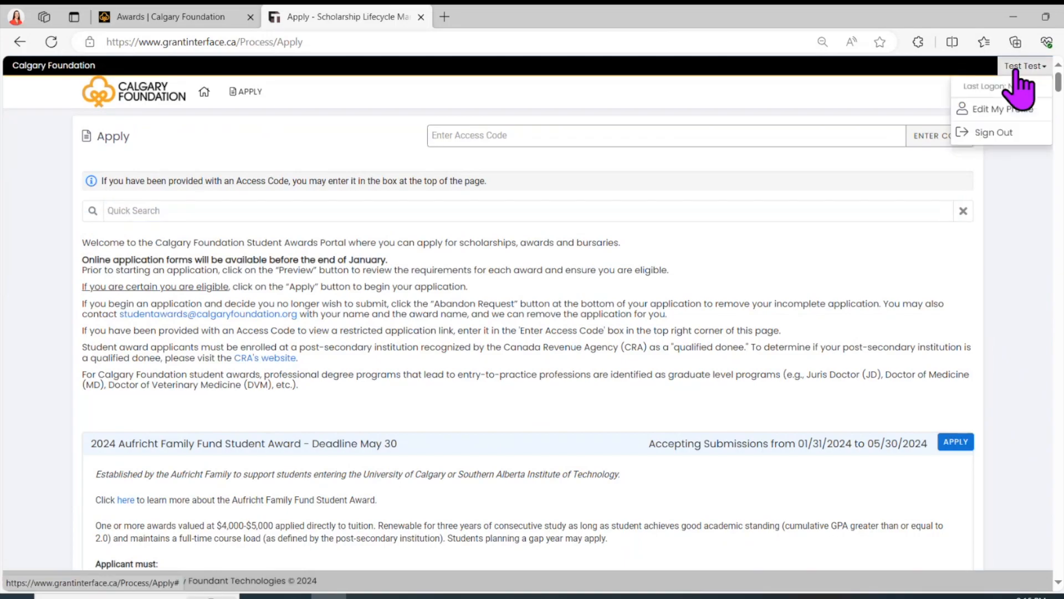
click(1031, 111)
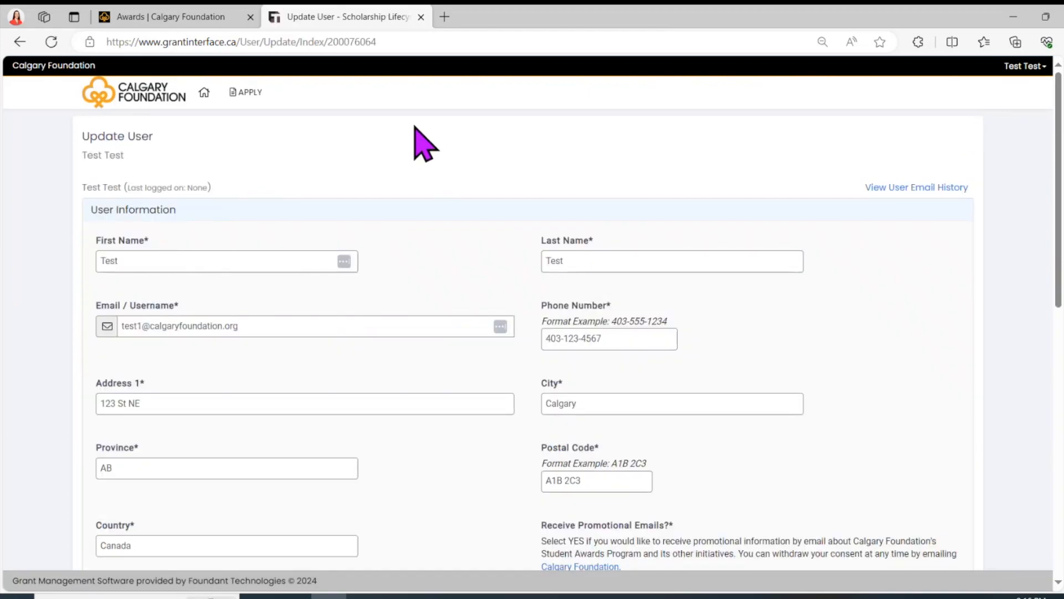
drag(1059, 227, 1025, 261)
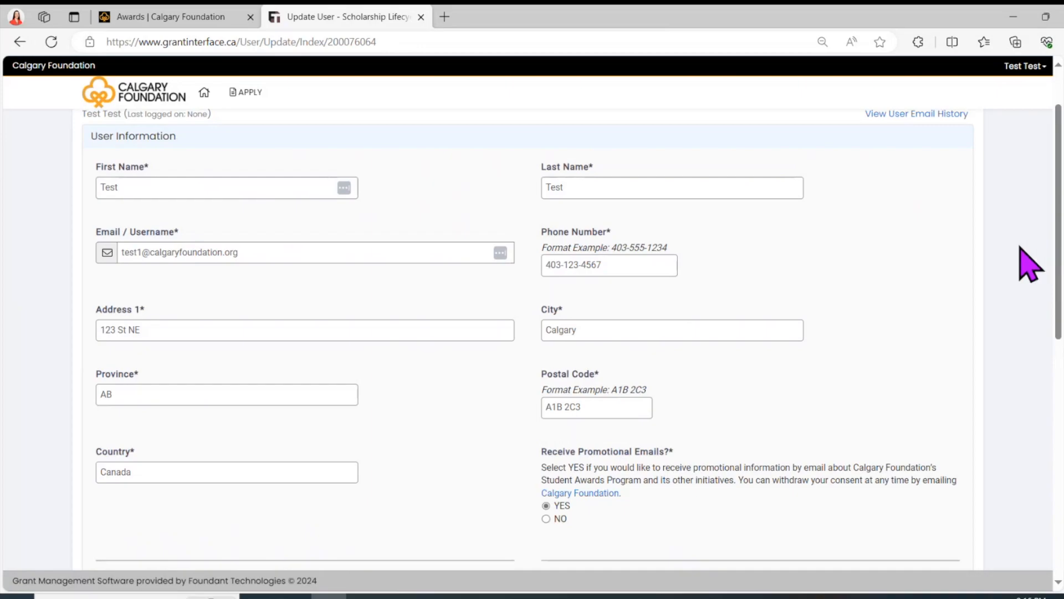
click(199, 104)
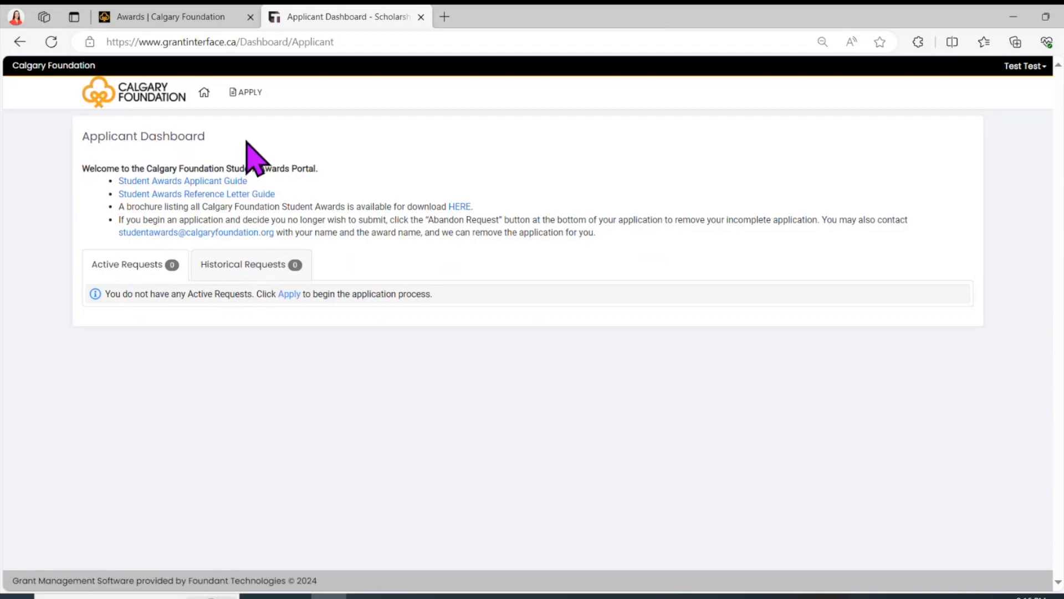
Step: Search the awards for 'Aufricht' and apply to the 2024 Aufricht Family Fund Student Award
click(246, 106)
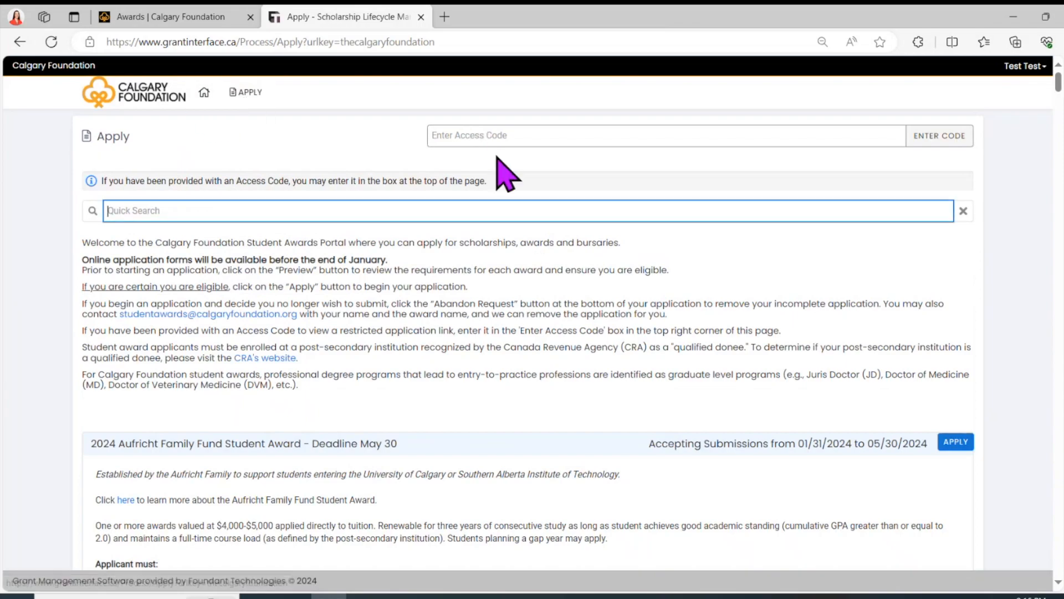
scroll(1059, 100, down, 1)
mouse_move(1059, 89)
mouse_down()
mouse_move(1056, 146)
mouse_move(1056, 77)
mouse_up()
click(267, 218)
text(Aufricht)
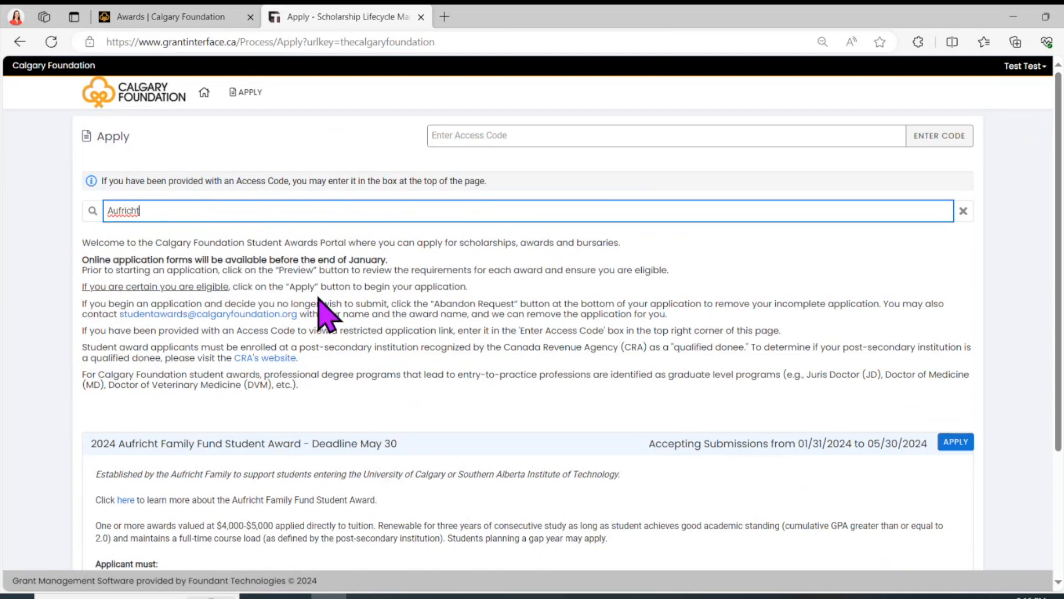
scroll(326, 313, down, 3)
scroll(451, 162, up, 3)
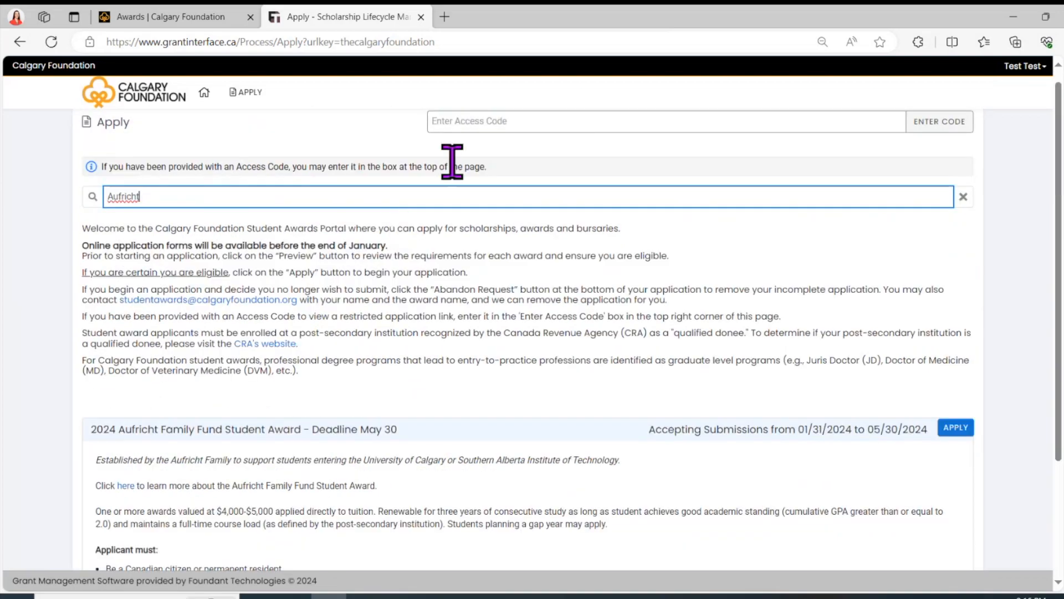
click(475, 117)
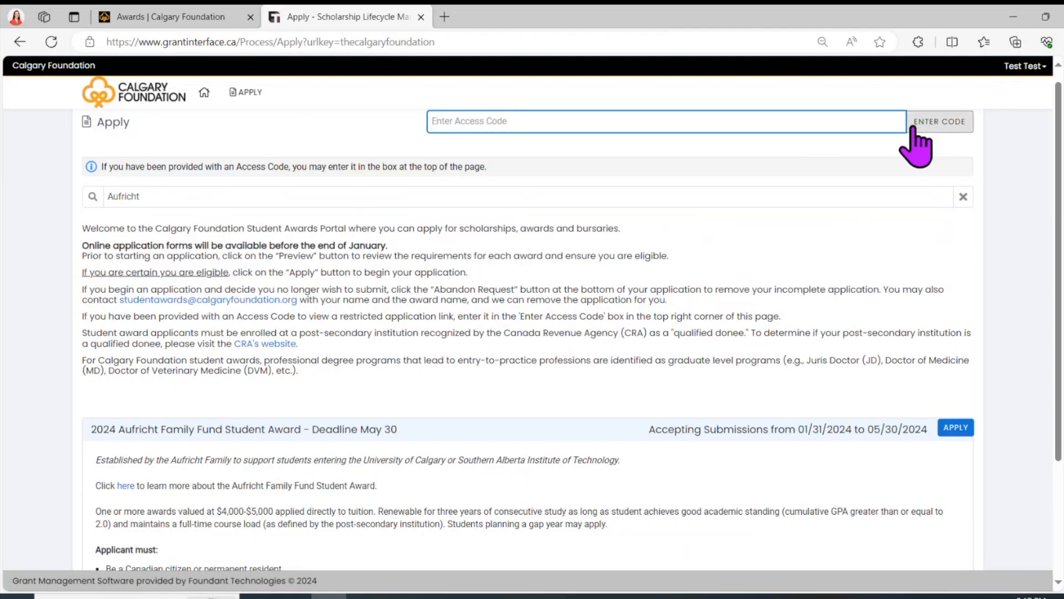
scroll(690, 215, down, 3)
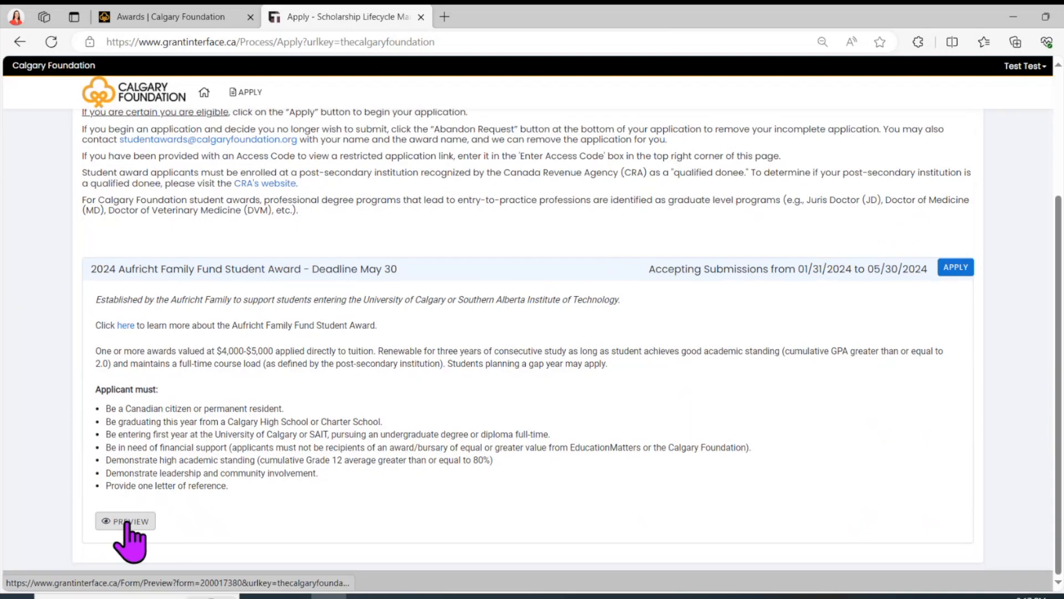
scroll(127, 524, up, 3)
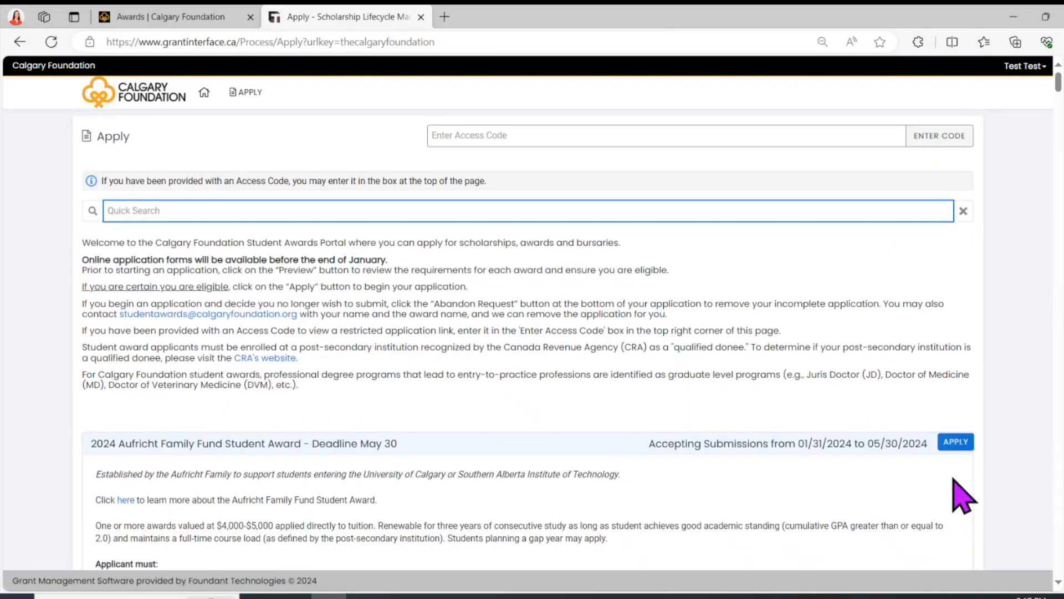
click(963, 443)
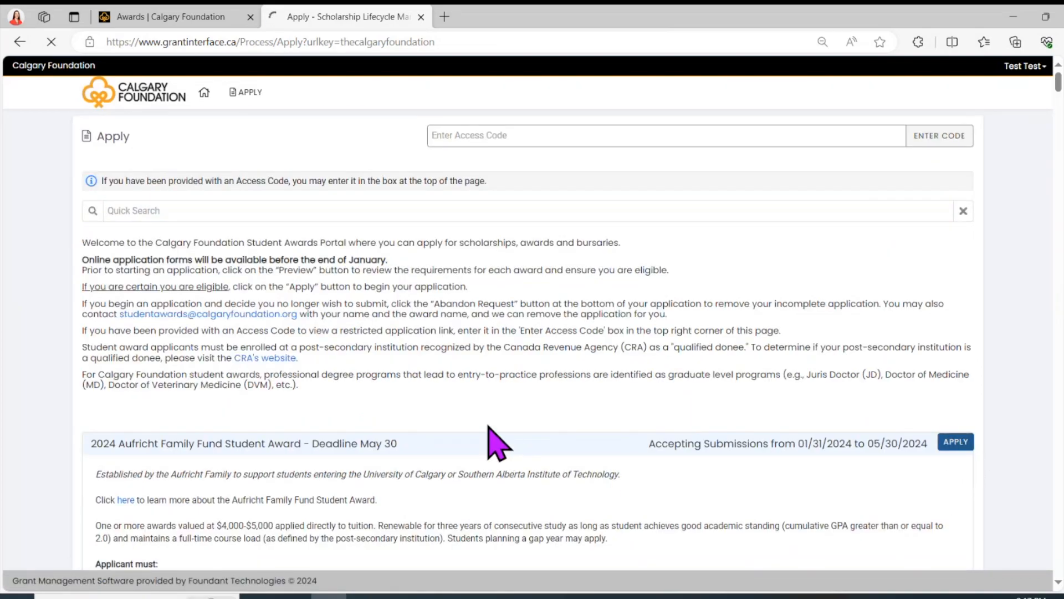
Step: Scroll the application form past Submission Requirements and Electronic Signature down to Academic Information
scroll(227, 388, down, 6)
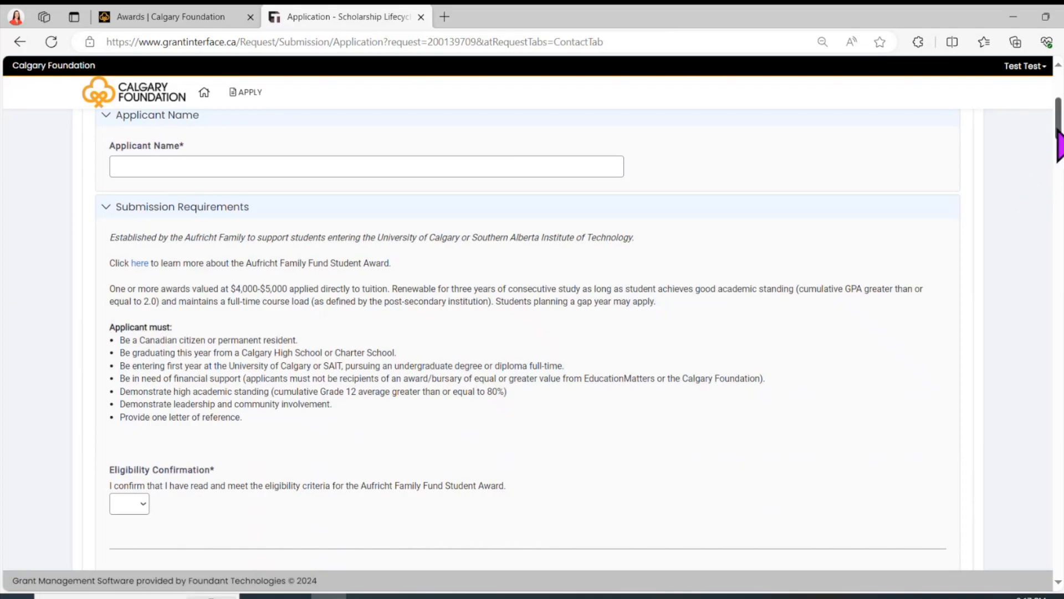
drag(1060, 136, 1049, 573)
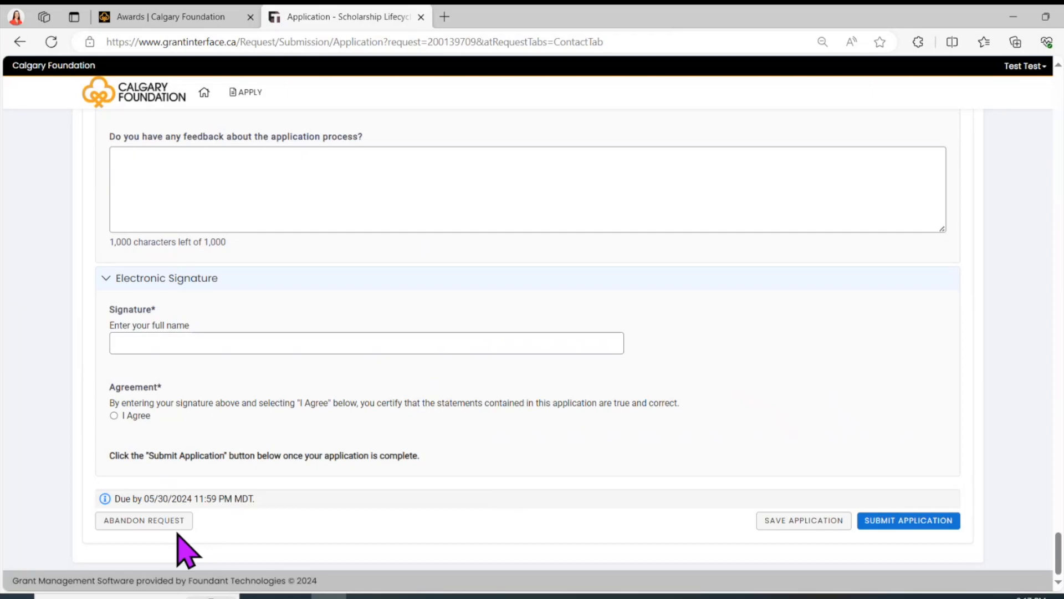
drag(1058, 554, 1057, 142)
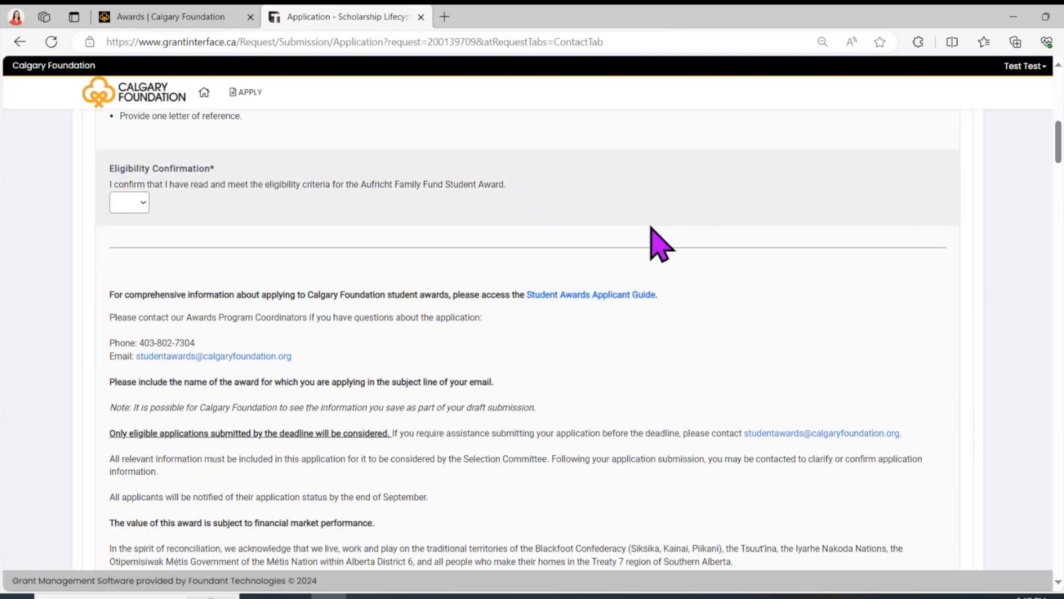
scroll(651, 227, down, 1)
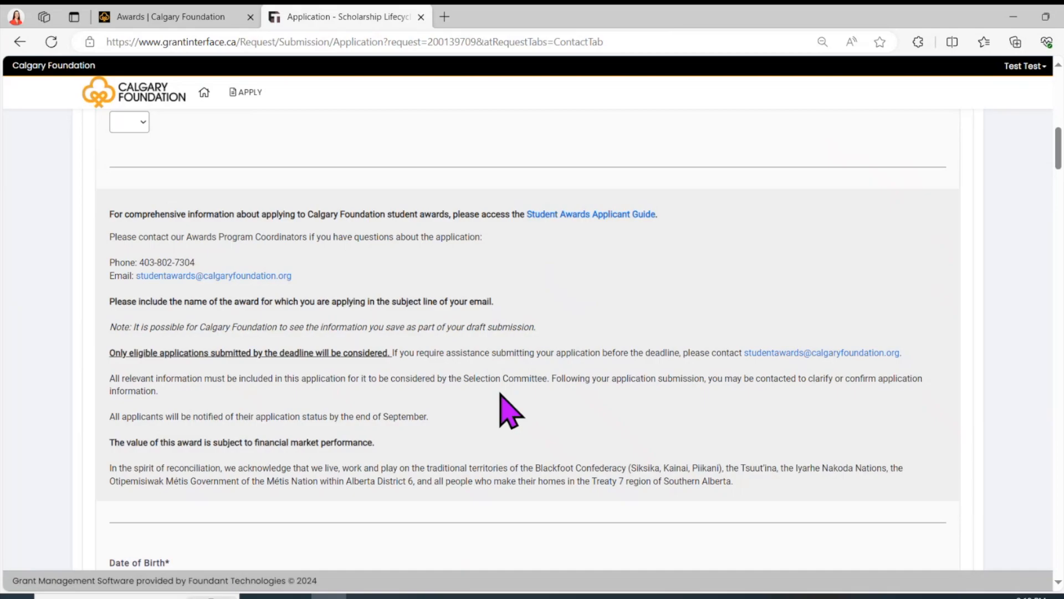
scroll(501, 395, down, 7)
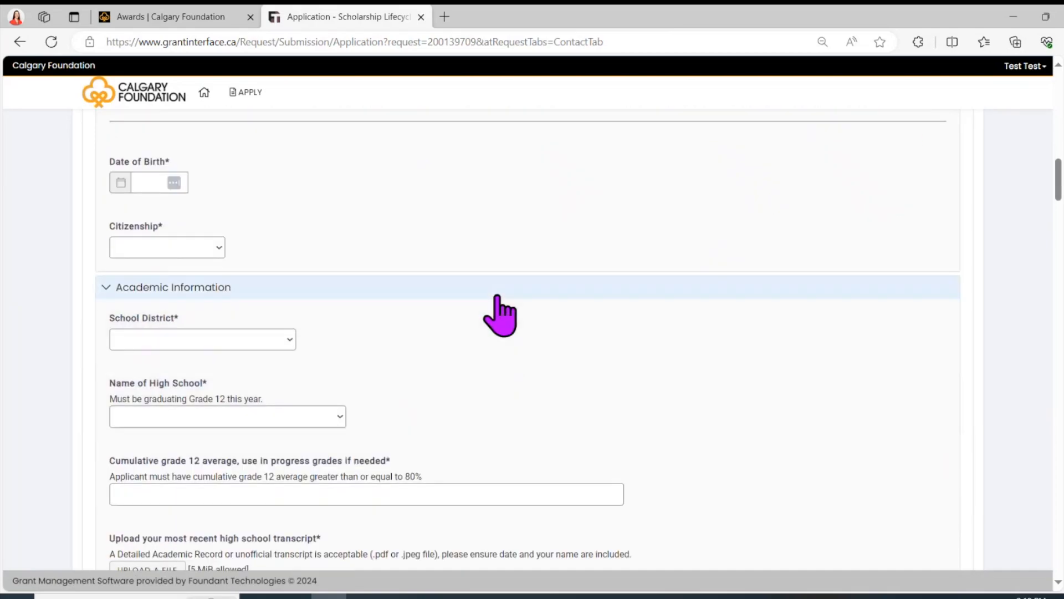
scroll(497, 299, down, 3)
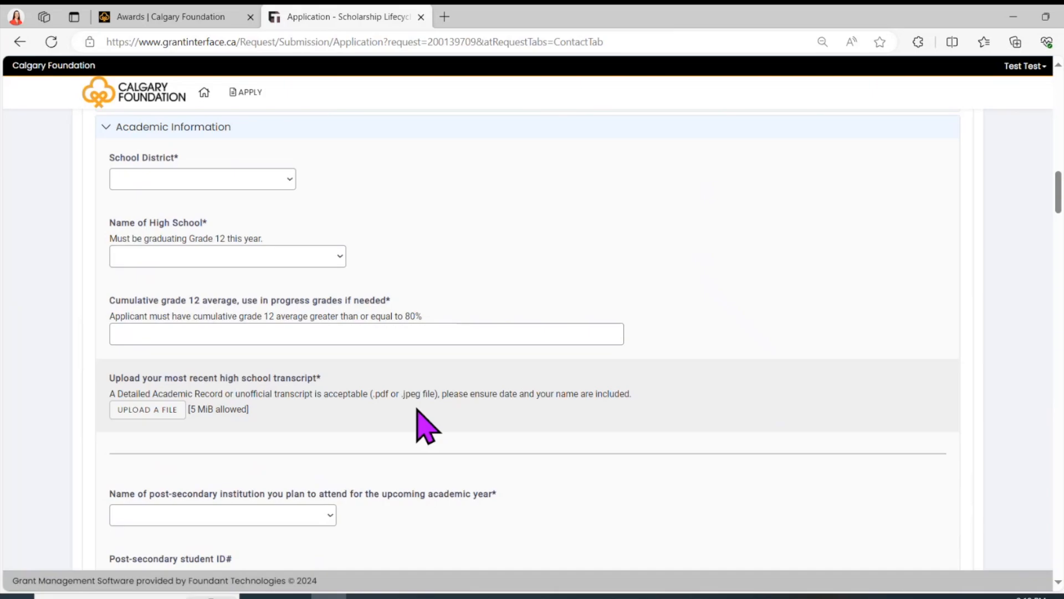
scroll(424, 426, down, 3)
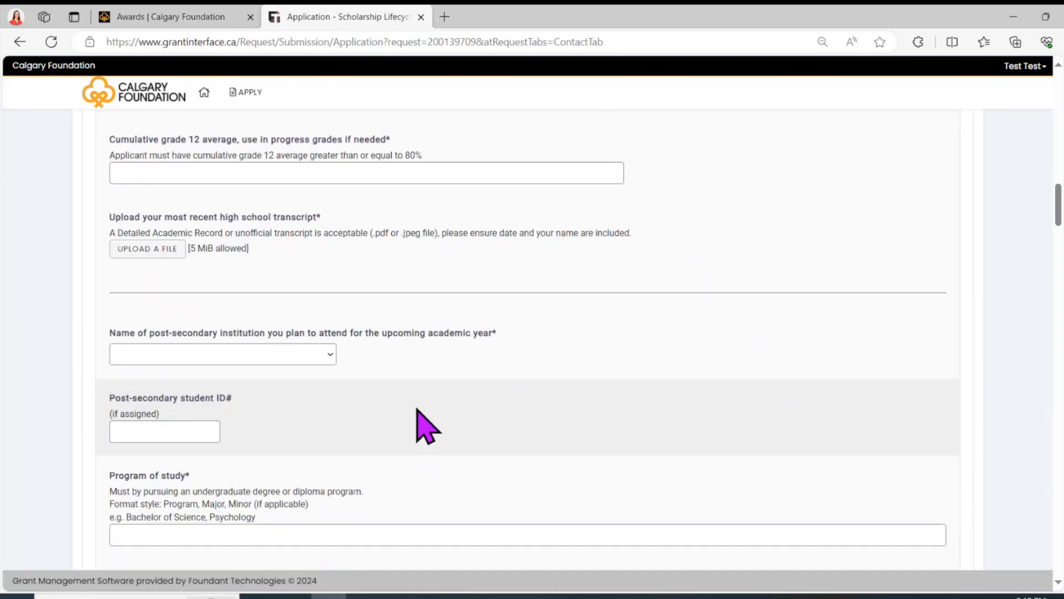
scroll(427, 426, down, 1)
scroll(426, 426, down, 1)
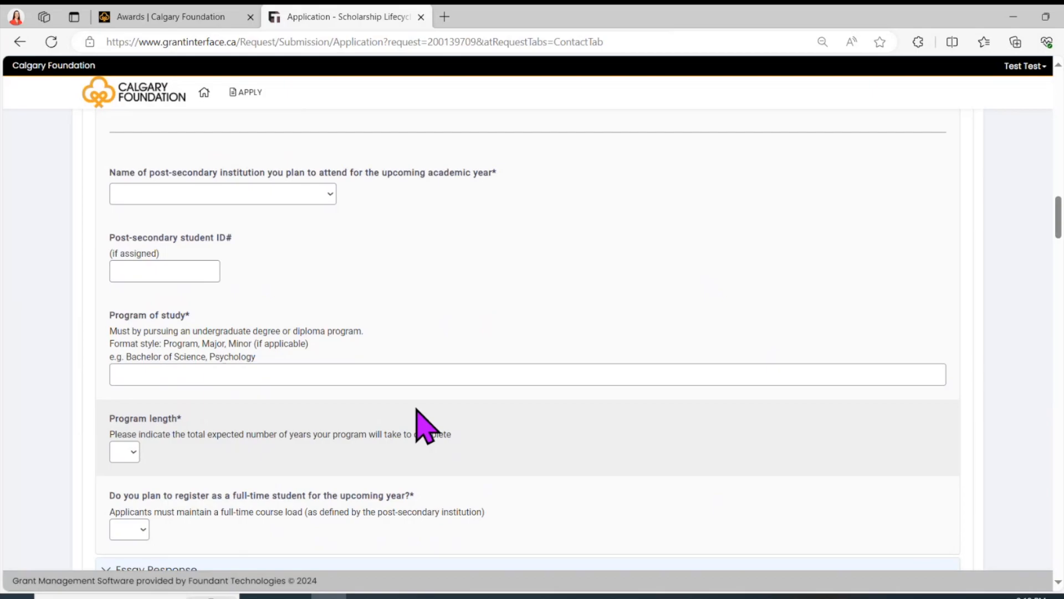
scroll(417, 409, down, 7)
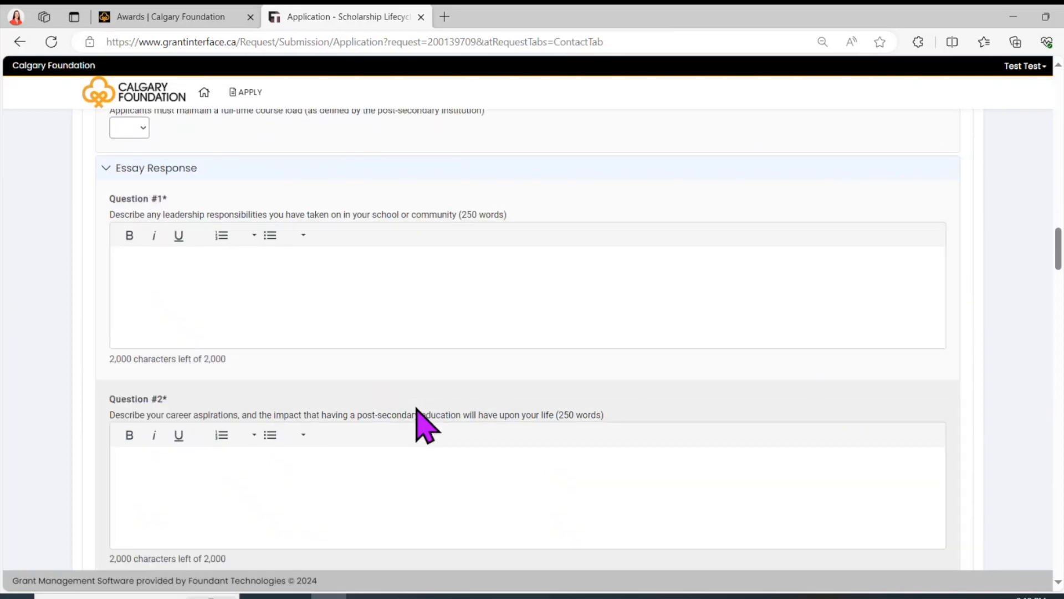
scroll(417, 409, down, 1)
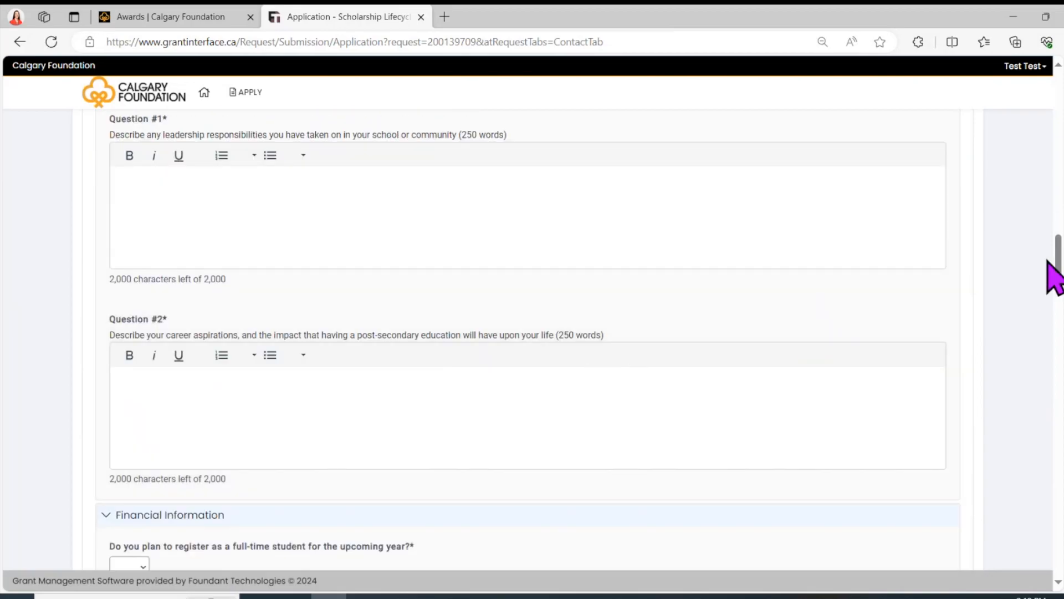
drag(1058, 254, 1059, 250)
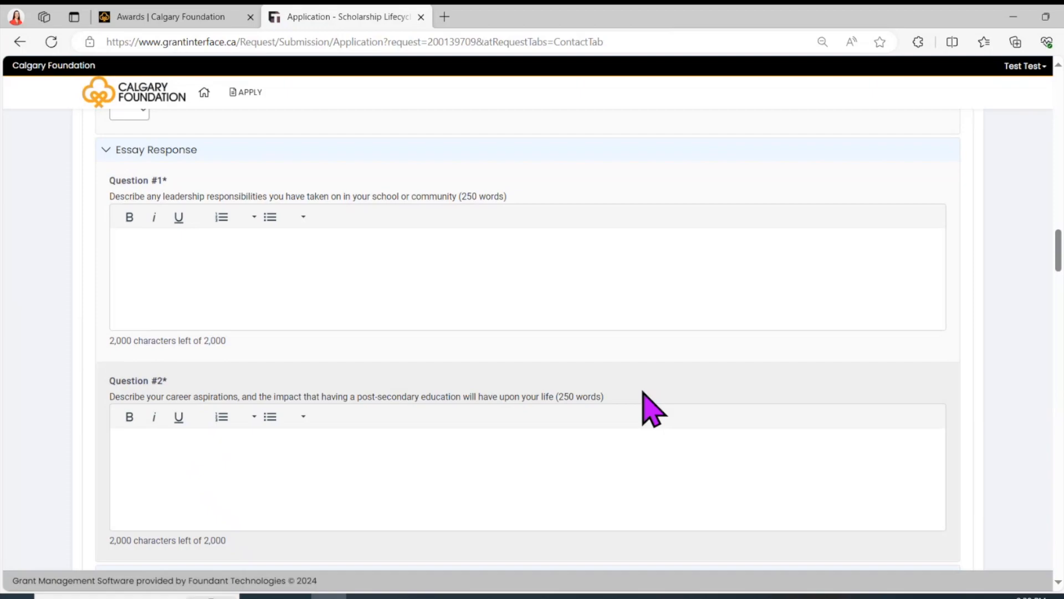
scroll(653, 409, down, 6)
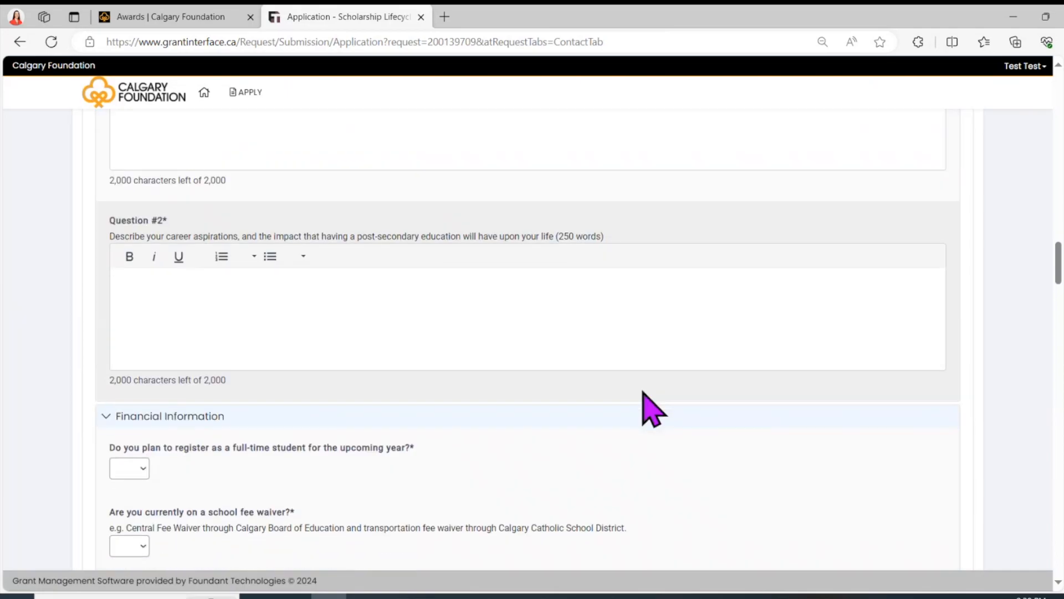
scroll(651, 409, down, 1)
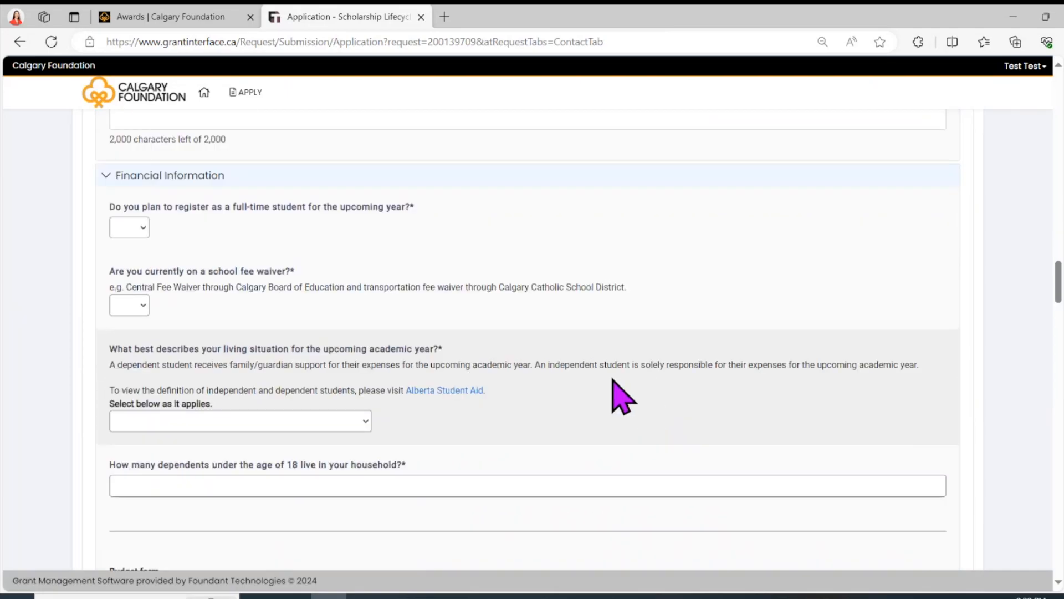
drag(1058, 280, 1059, 286)
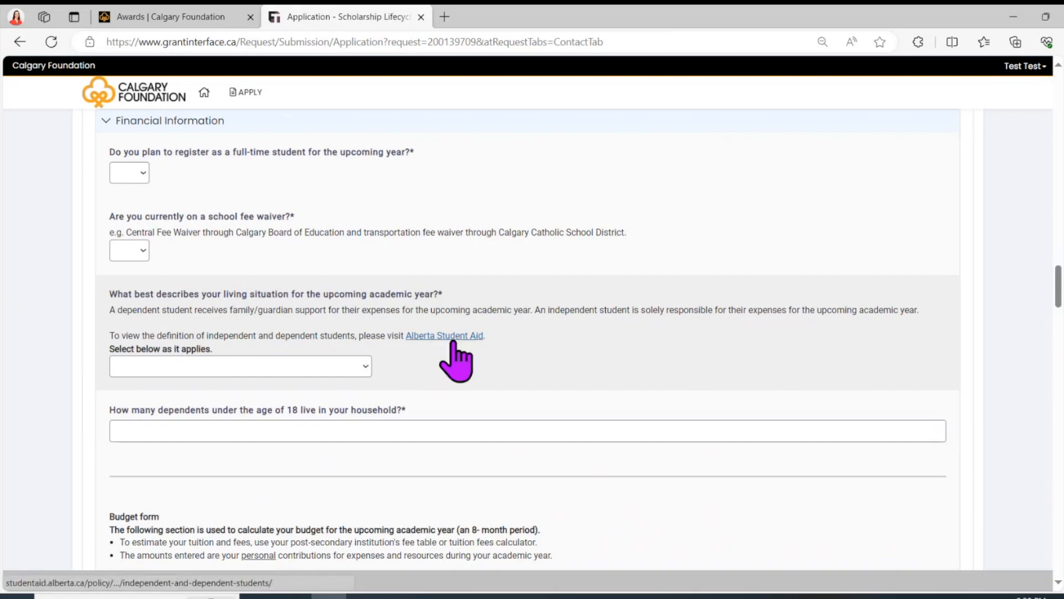
Step: Leave the living situation unchosen and scroll down to the Budget form's Expenses table
click(361, 363)
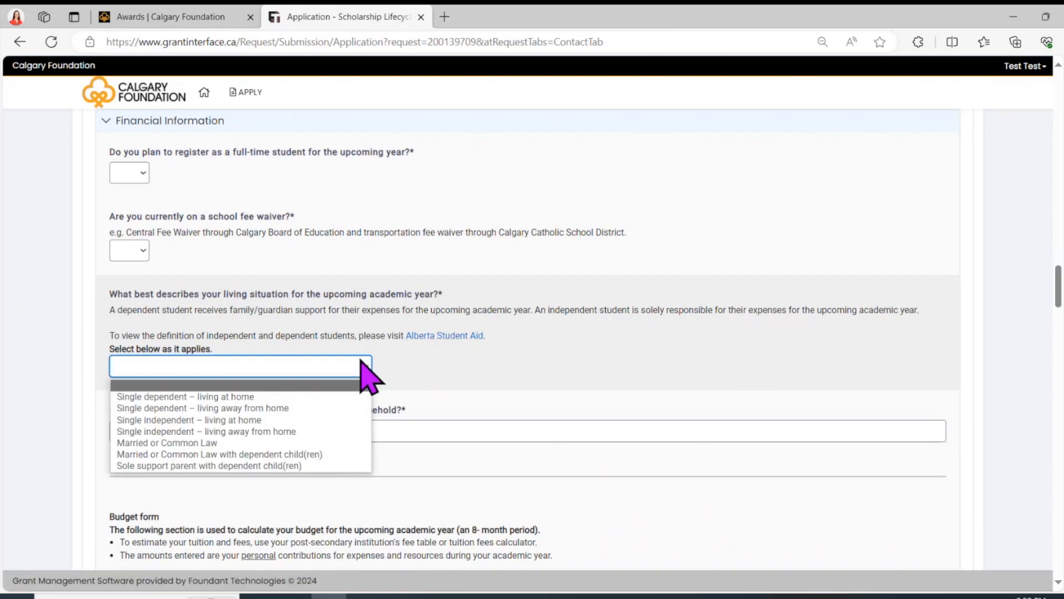
click(362, 363)
scroll(453, 385, down, 4)
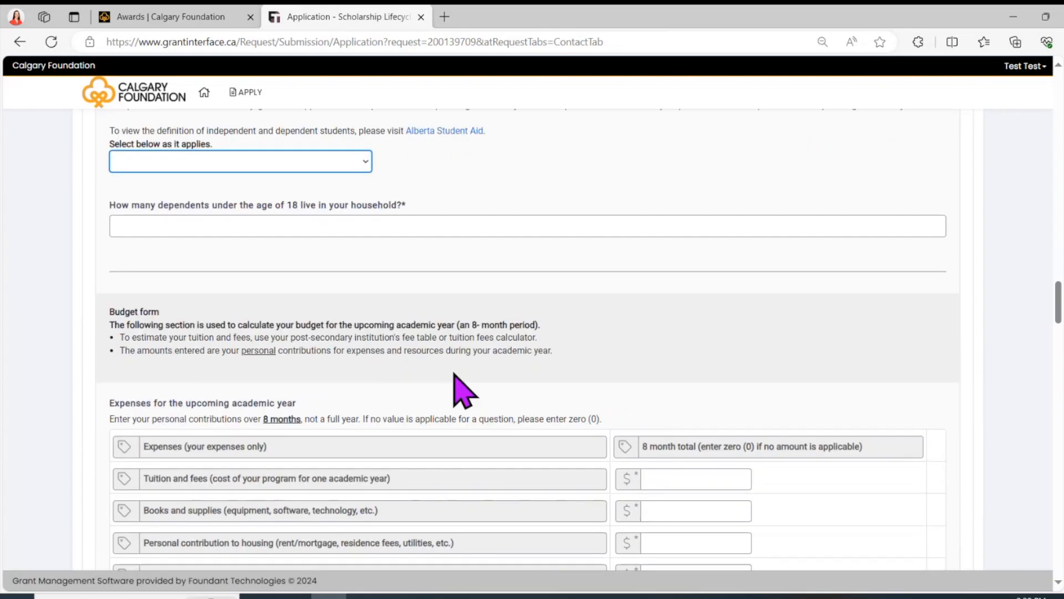
scroll(454, 383, down, 1)
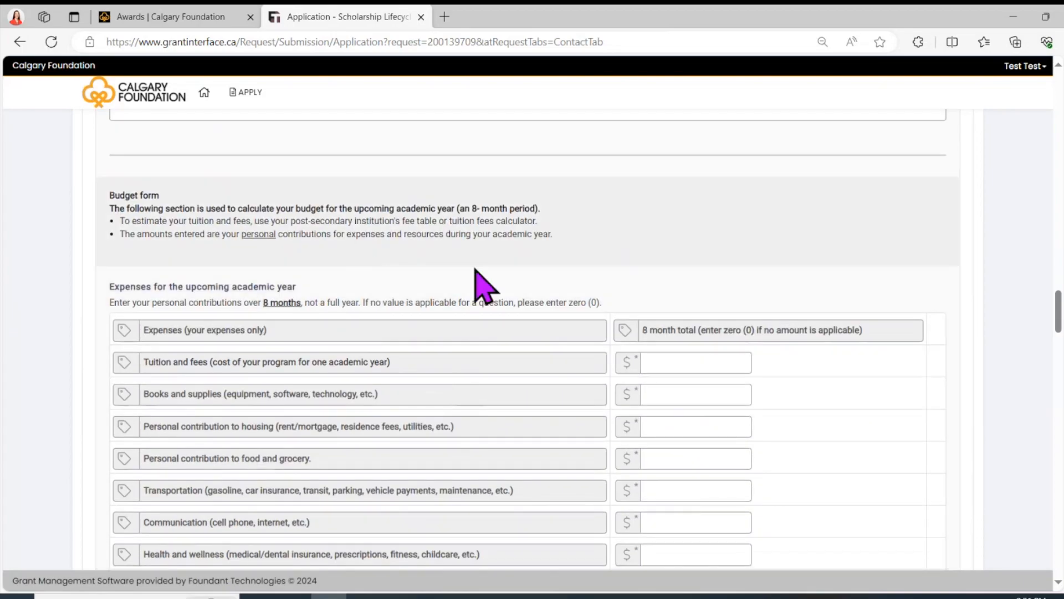
scroll(588, 344, down, 3)
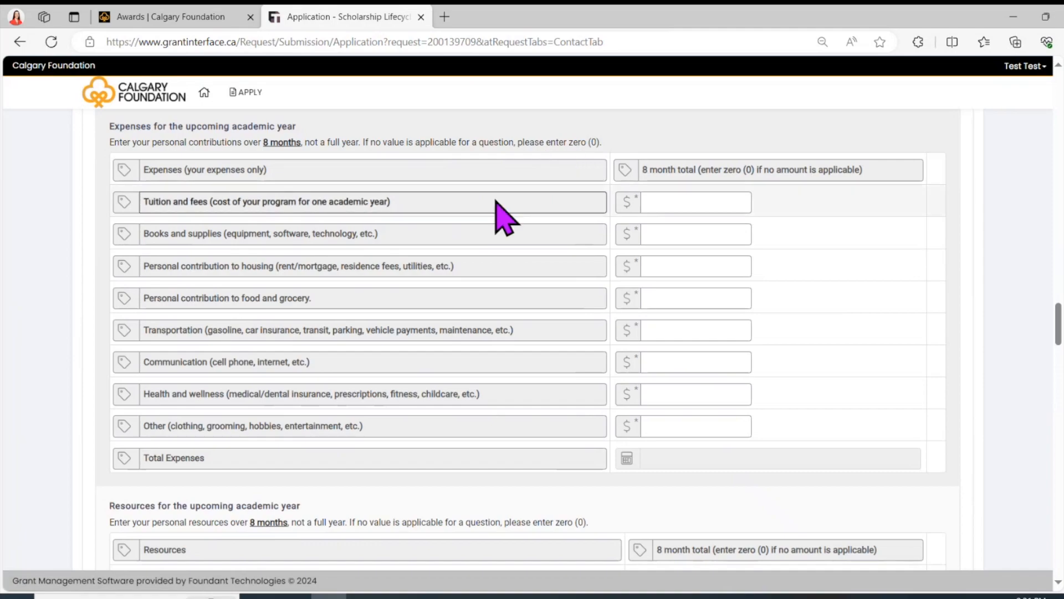
Step: Enter expenses of 8160 tuition, 1200 books, 7200 housing and 4800 food
click(663, 200)
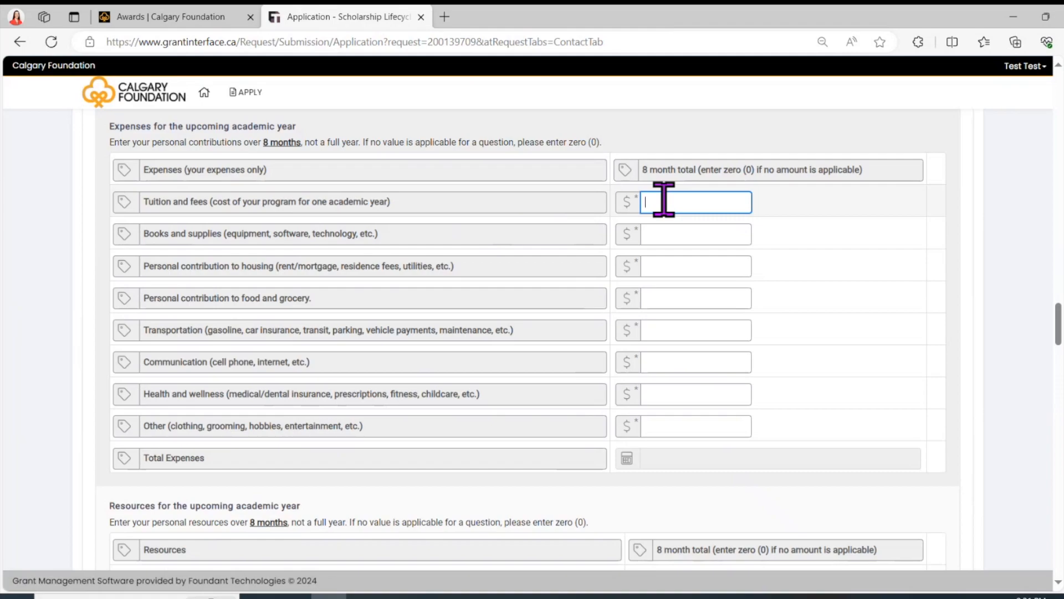
text(8160)
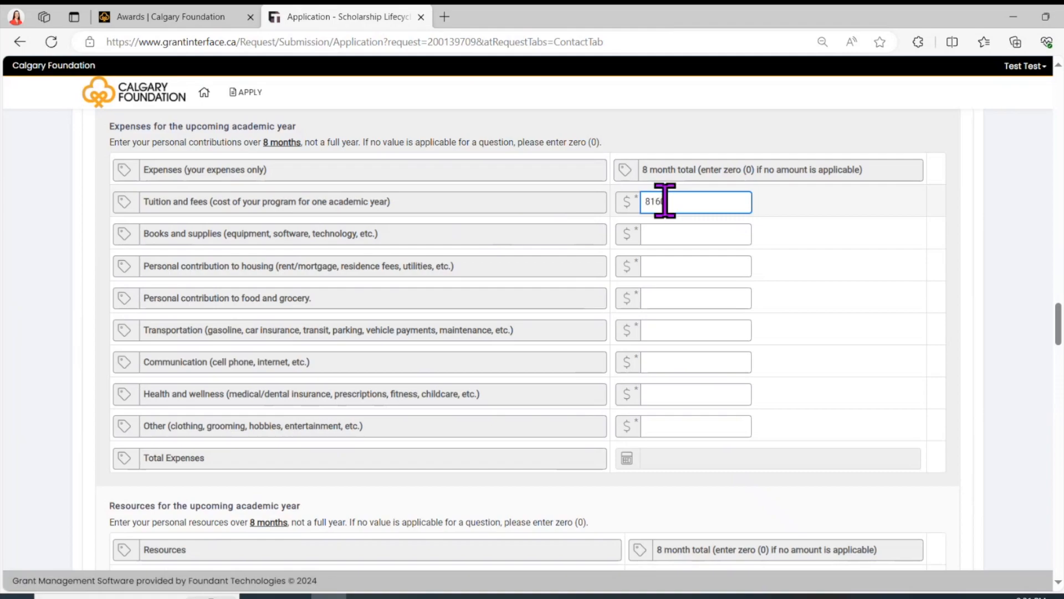
click(717, 233)
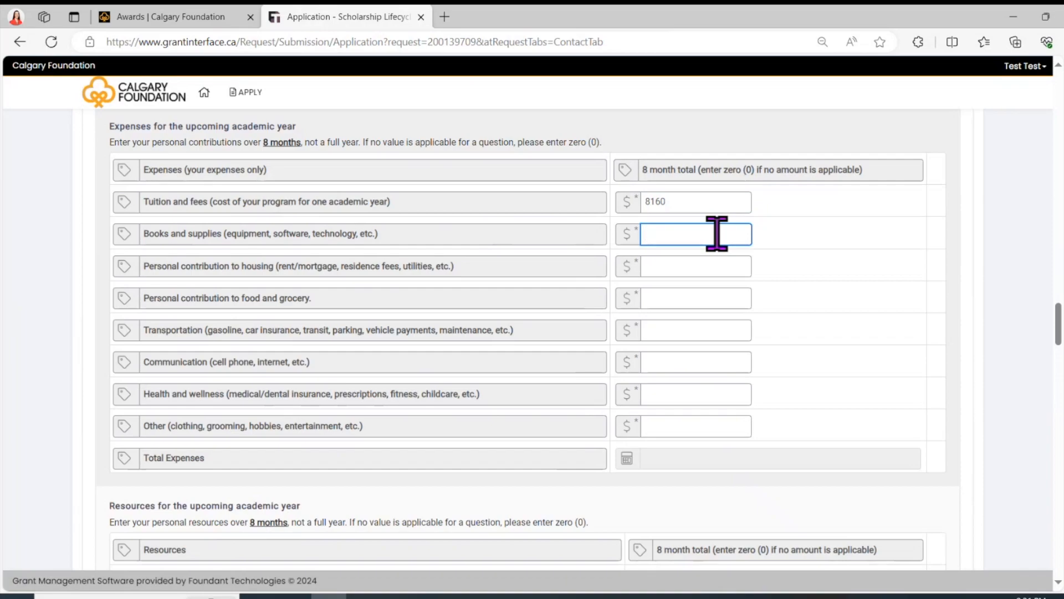
text(1200)
click(698, 264)
text(7200)
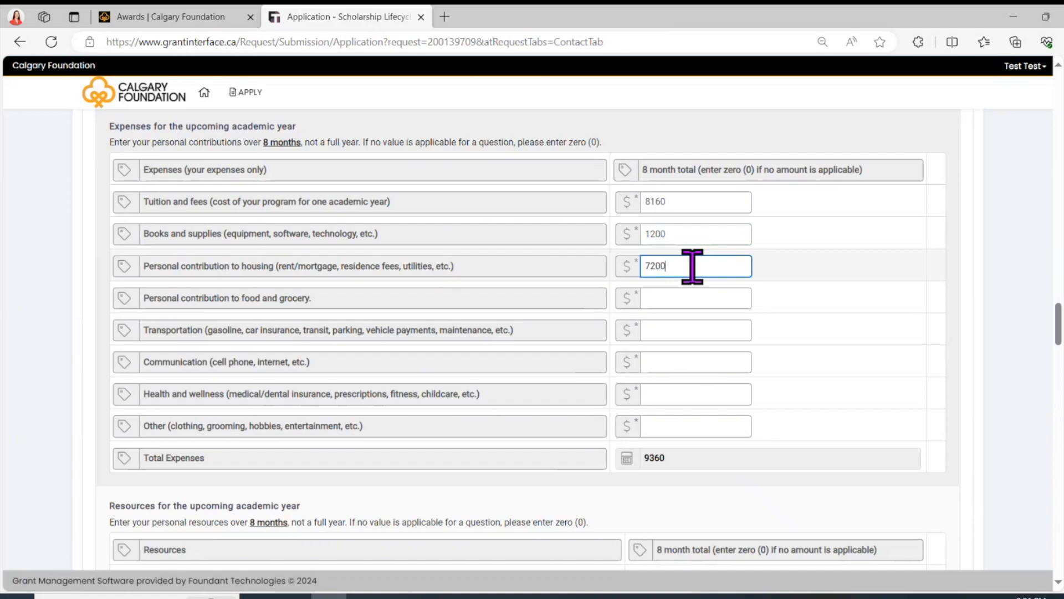
click(685, 298)
text(4800)
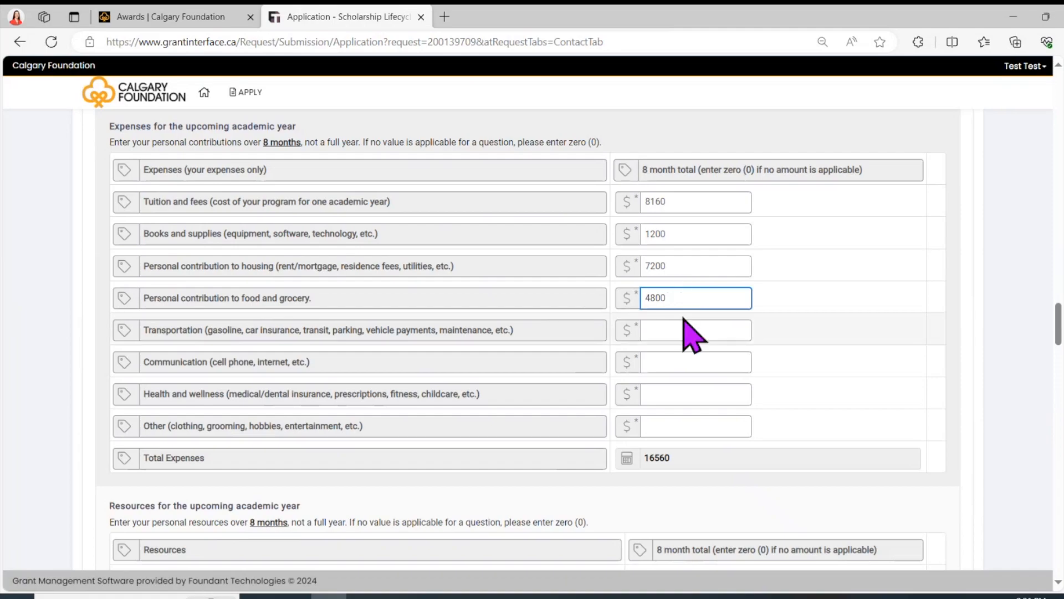
Step: Enter 1400 transportation, 2000 communication, 250 health and 2400 other, totalling 27410
click(678, 323)
text(1400)
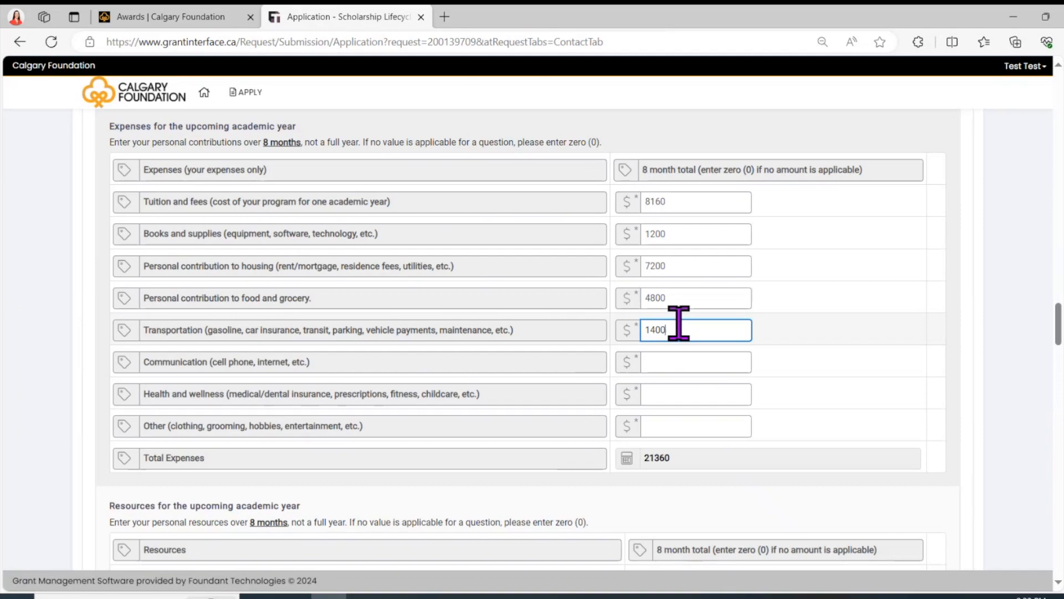
click(684, 361)
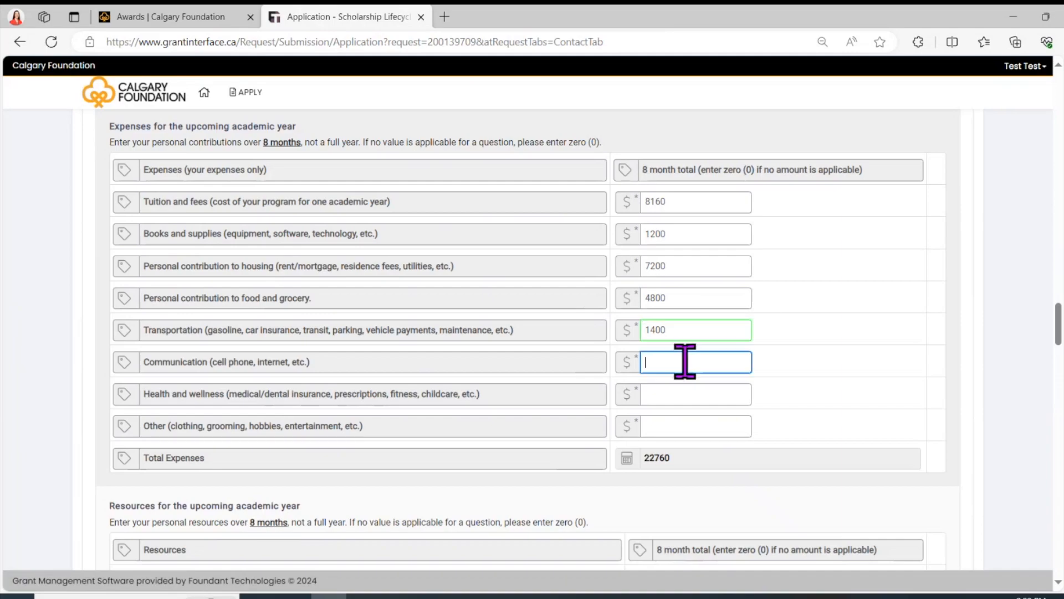
text(2000)
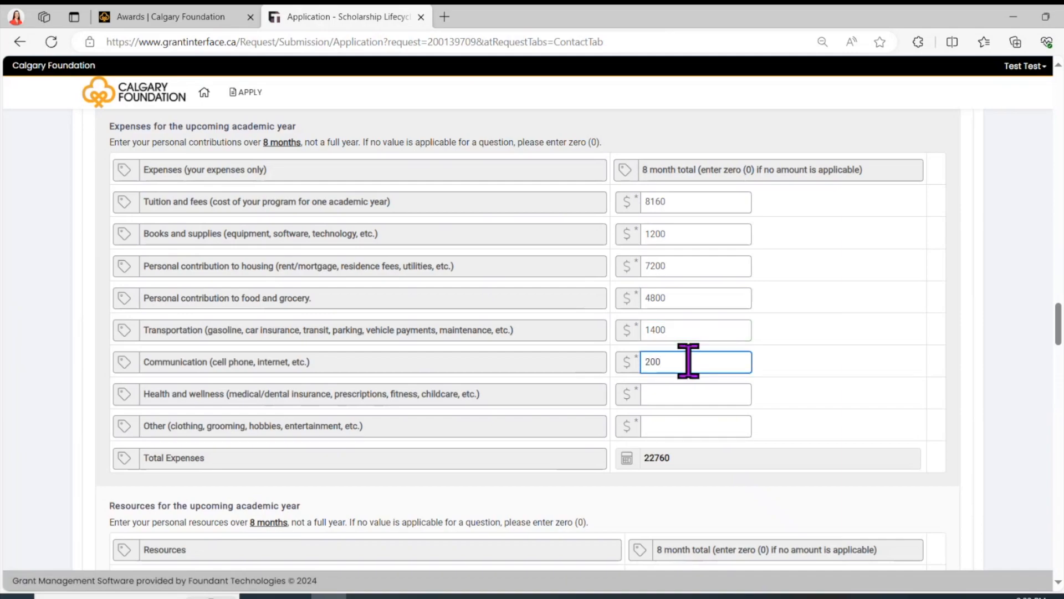
click(682, 395)
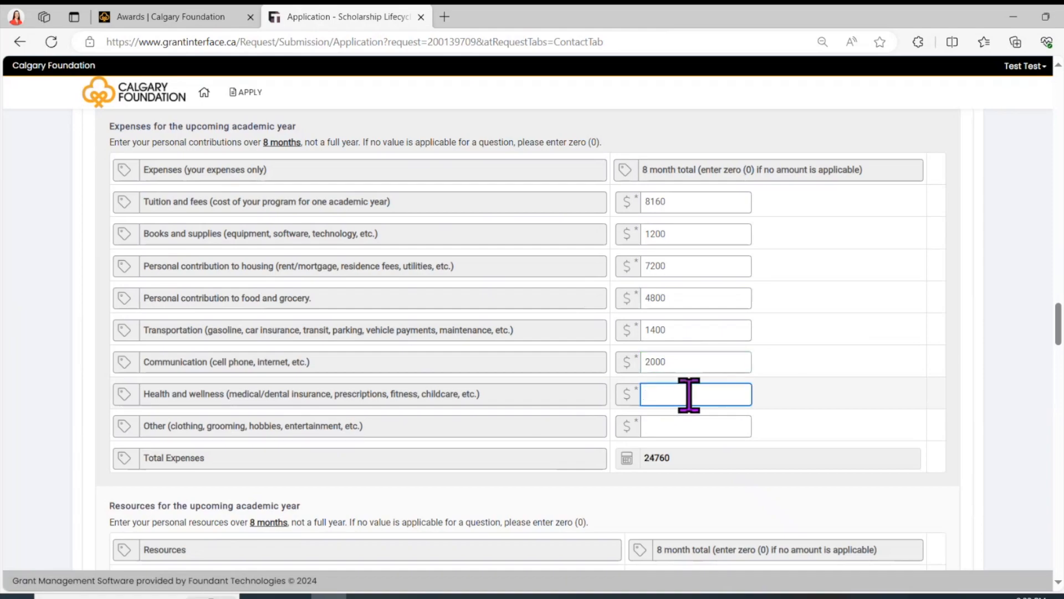
text(250)
click(677, 426)
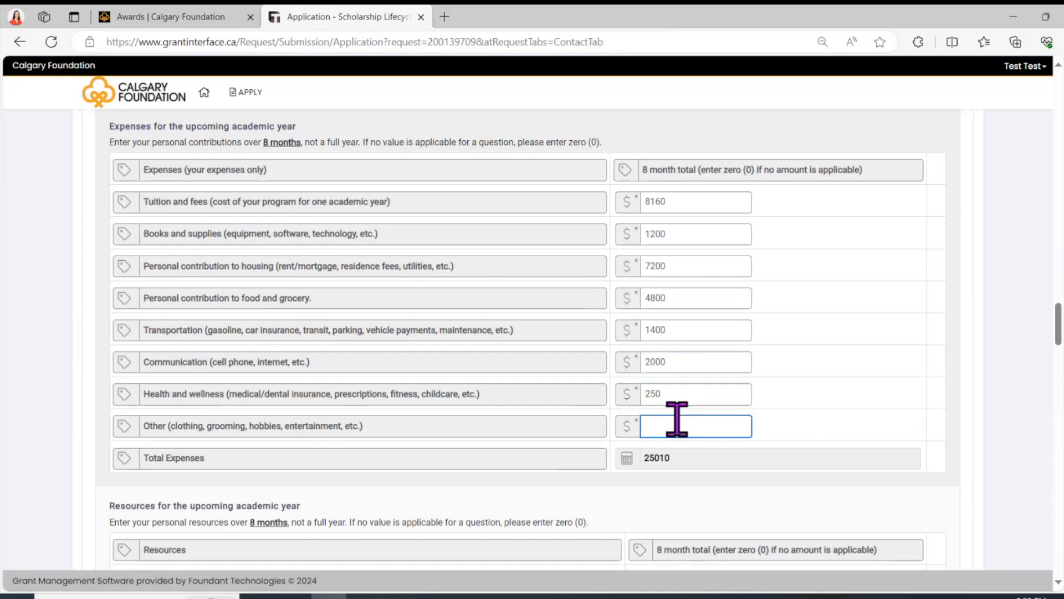
text(2400)
click(750, 488)
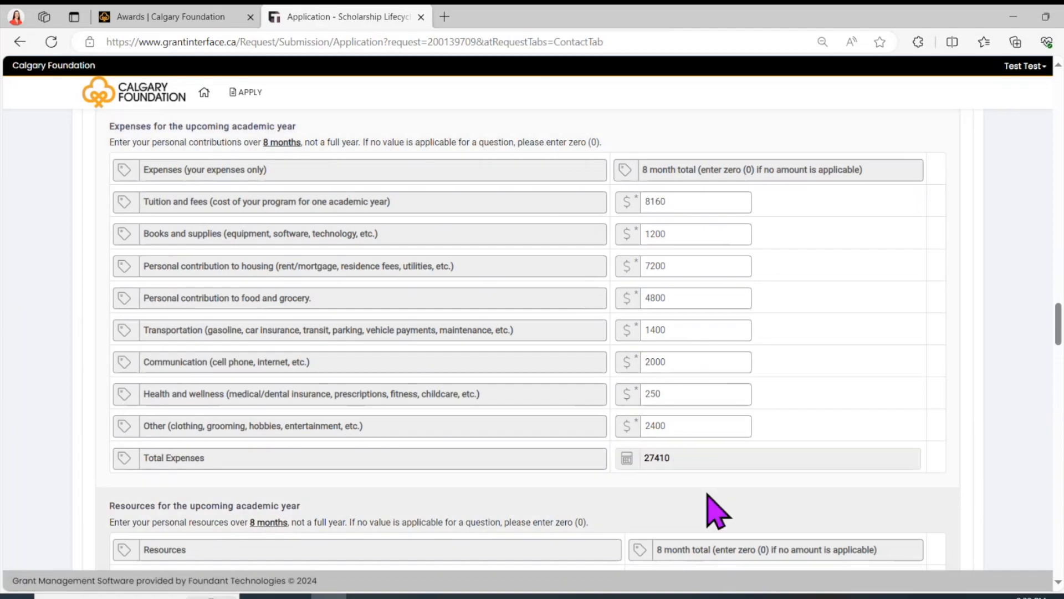
Step: Enter resources of 800 personal savings, 9500 after-tax earnings and 1000 confirmed scholarships
scroll(715, 511, down, 6)
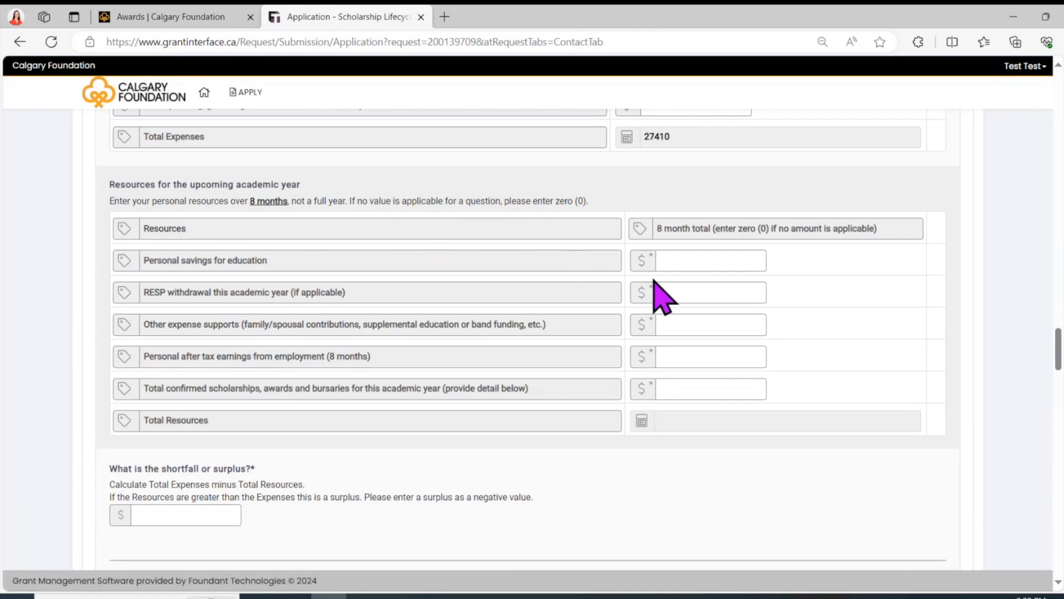
click(684, 261)
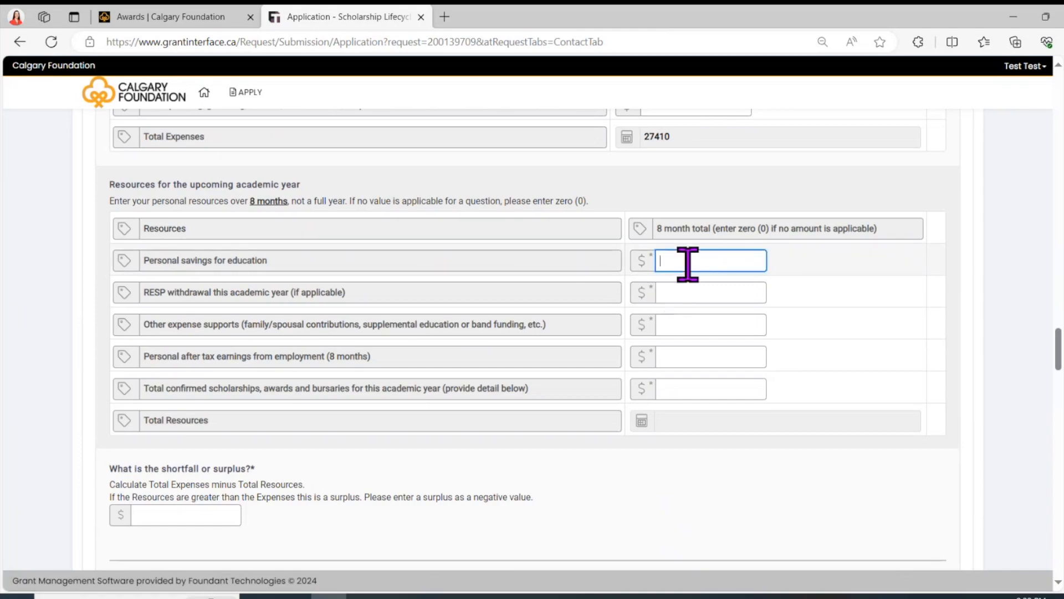
text(800)
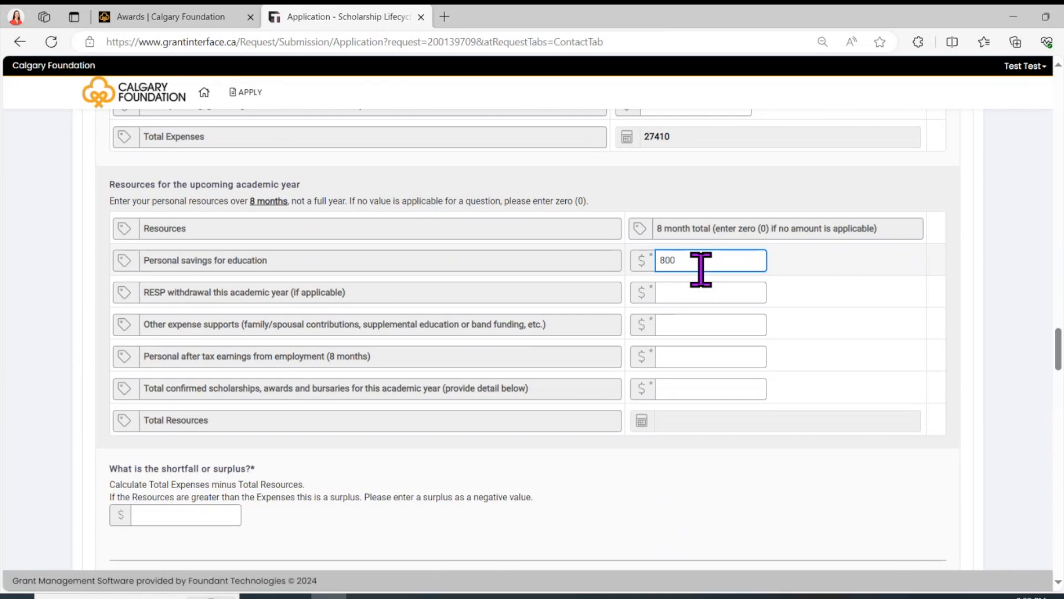
click(700, 353)
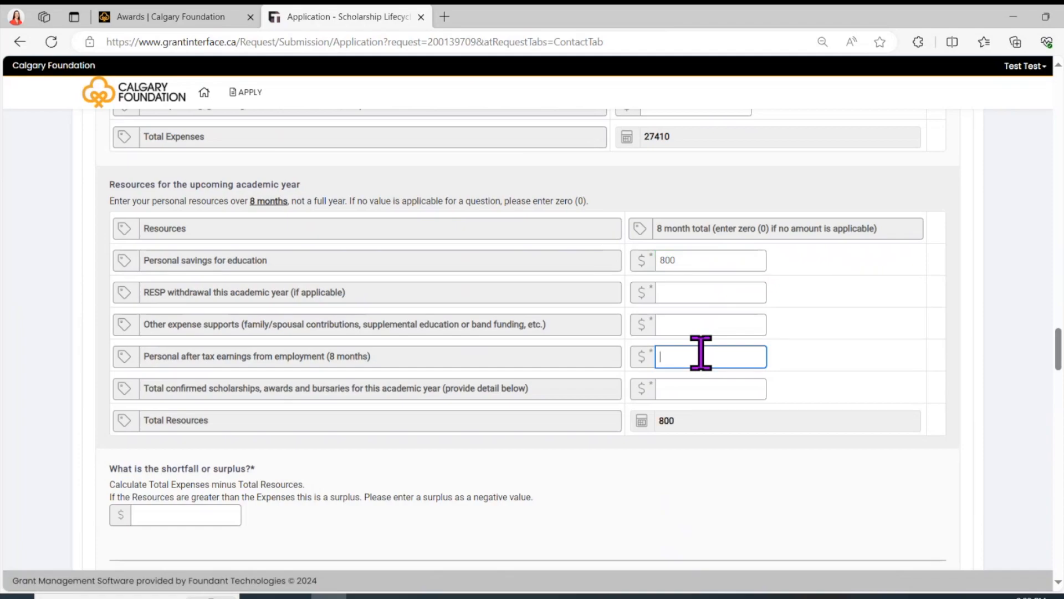
text(9500)
click(687, 388)
text(1000)
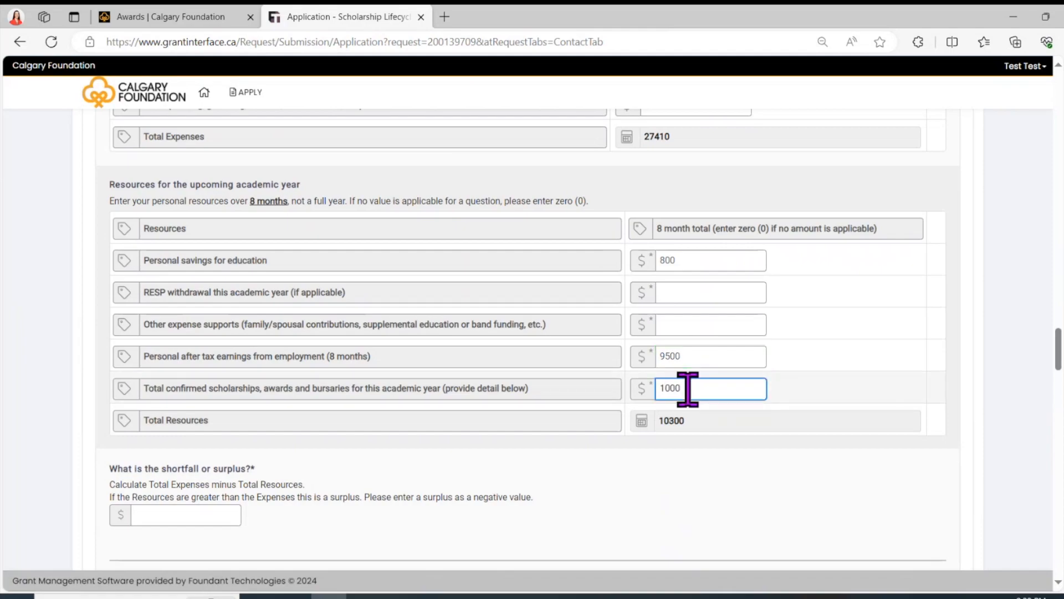
click(718, 473)
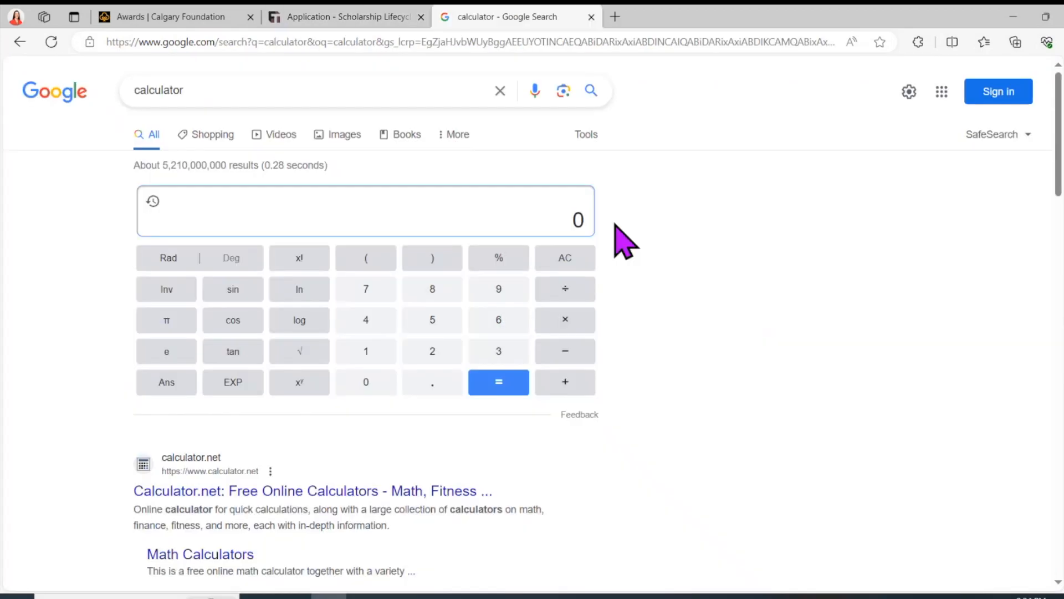
Step: Compute 27410 − 11300 = 16110 on Google's calculator and enter 16110 as the application's shortfall
text(27410)
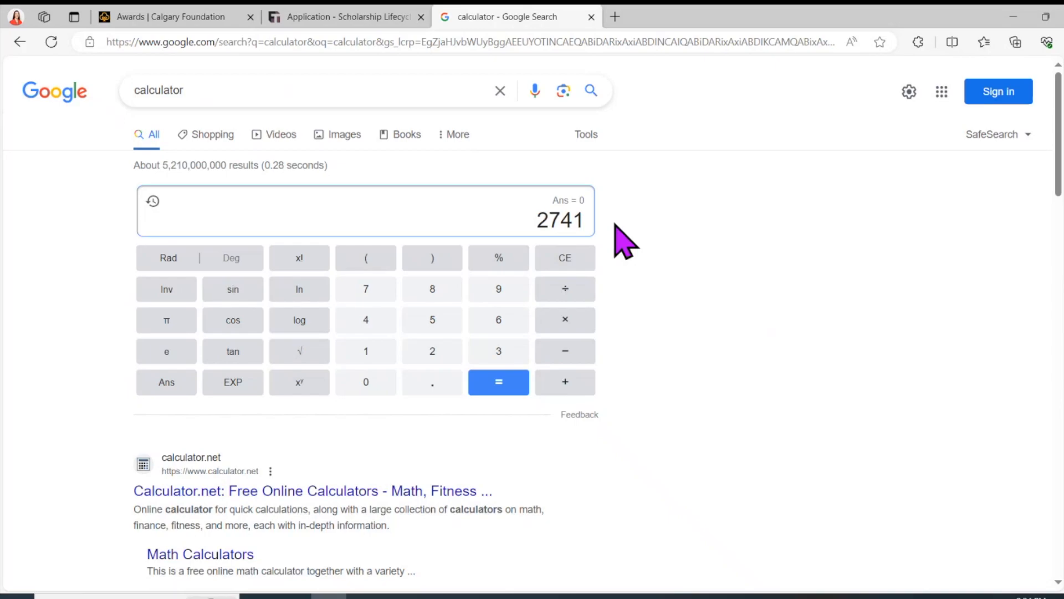
click(571, 351)
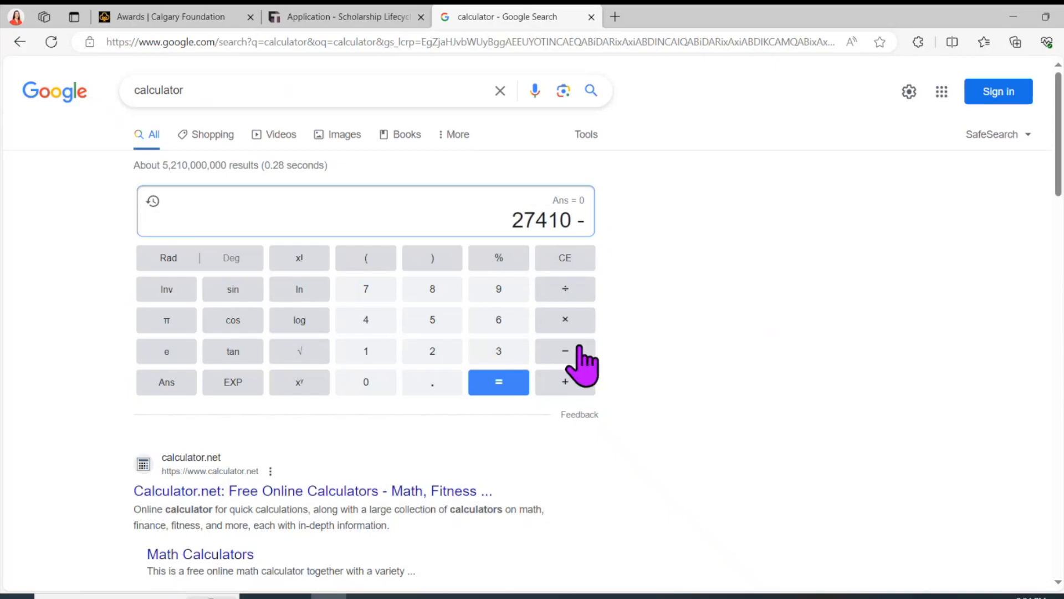
text(11)
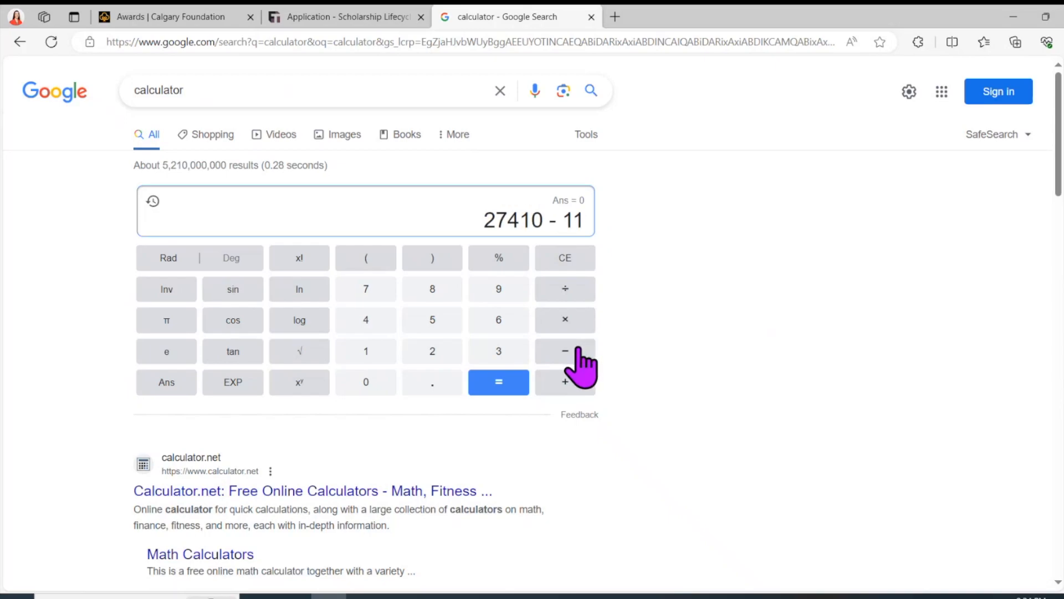
text(300)
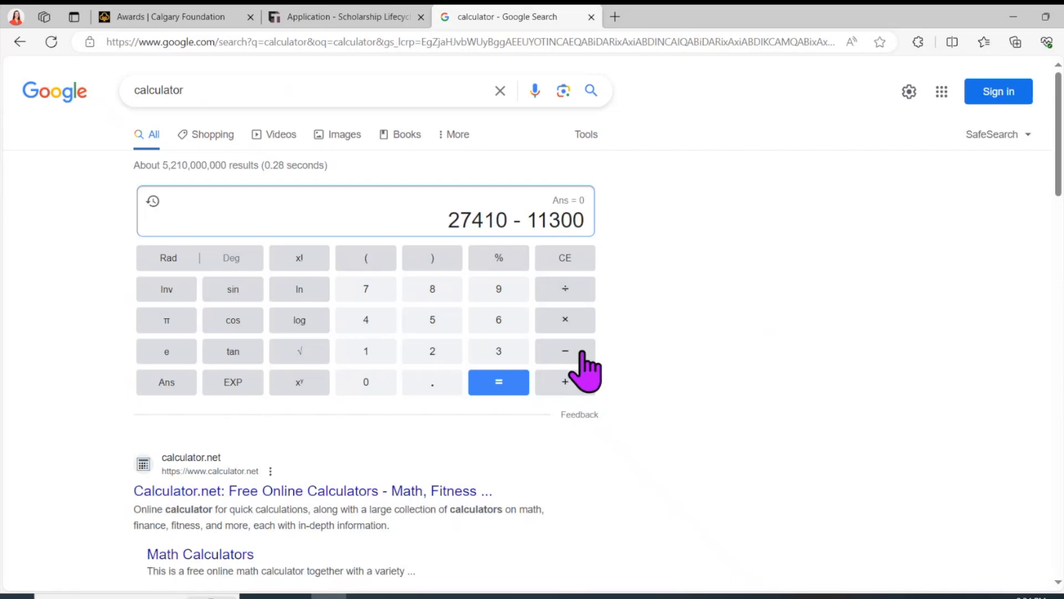
click(520, 382)
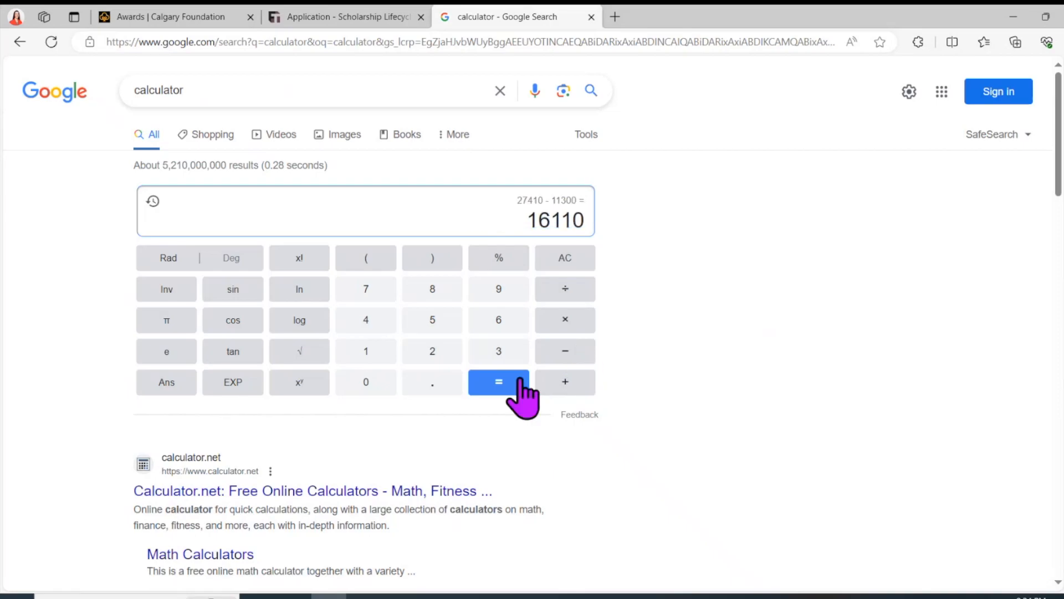
key(ctrl+shift+Tab)
text(16110)
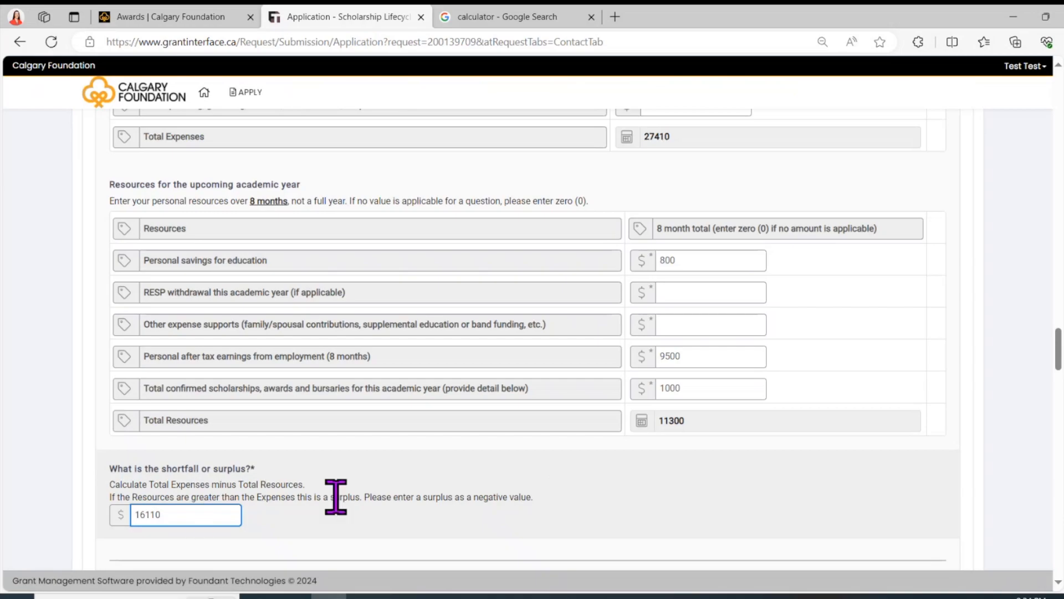
Step: Move the cursor into the Confirmed Scholarships box, then into the Financial Circumstances editor
scroll(224, 507, down, 5)
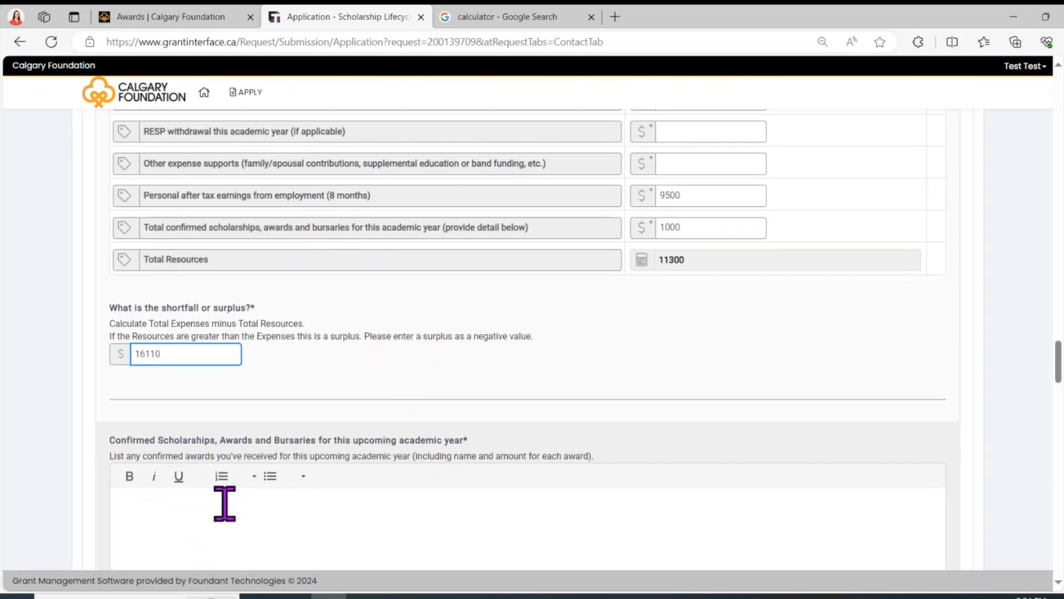
click(250, 388)
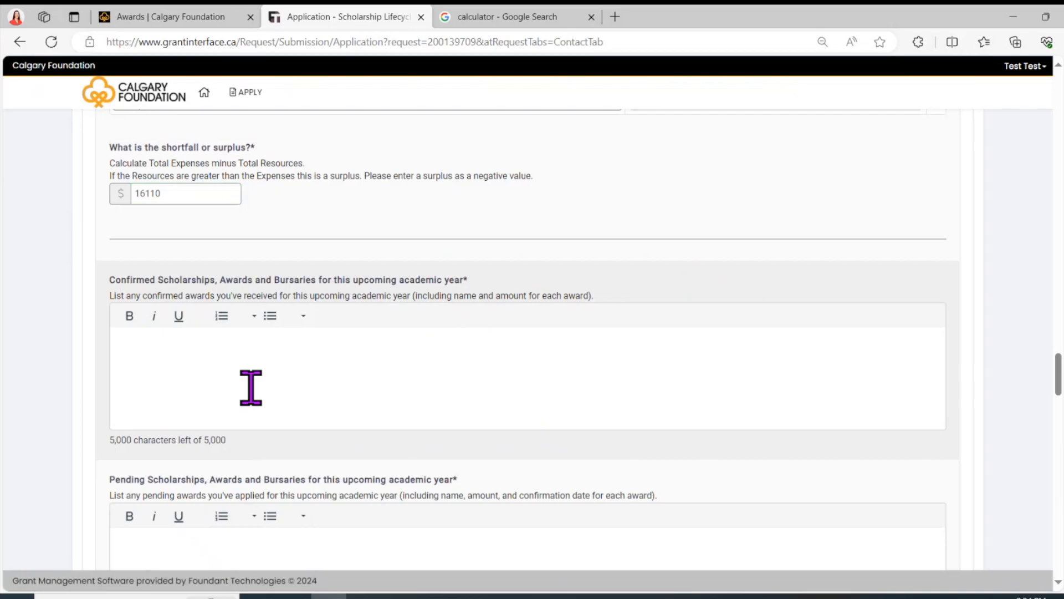
scroll(250, 387, down, 8)
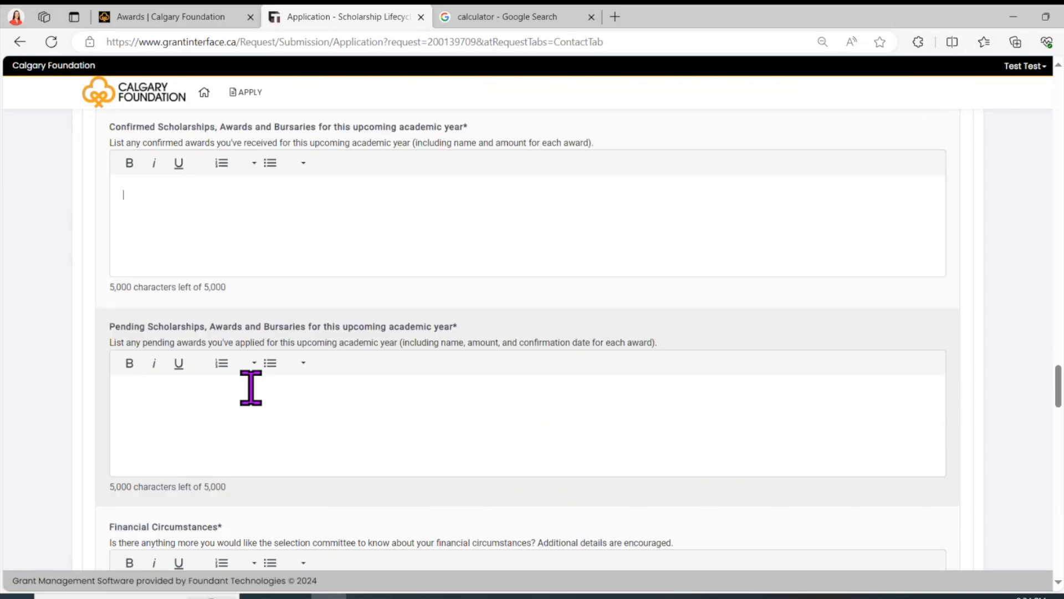
click(256, 303)
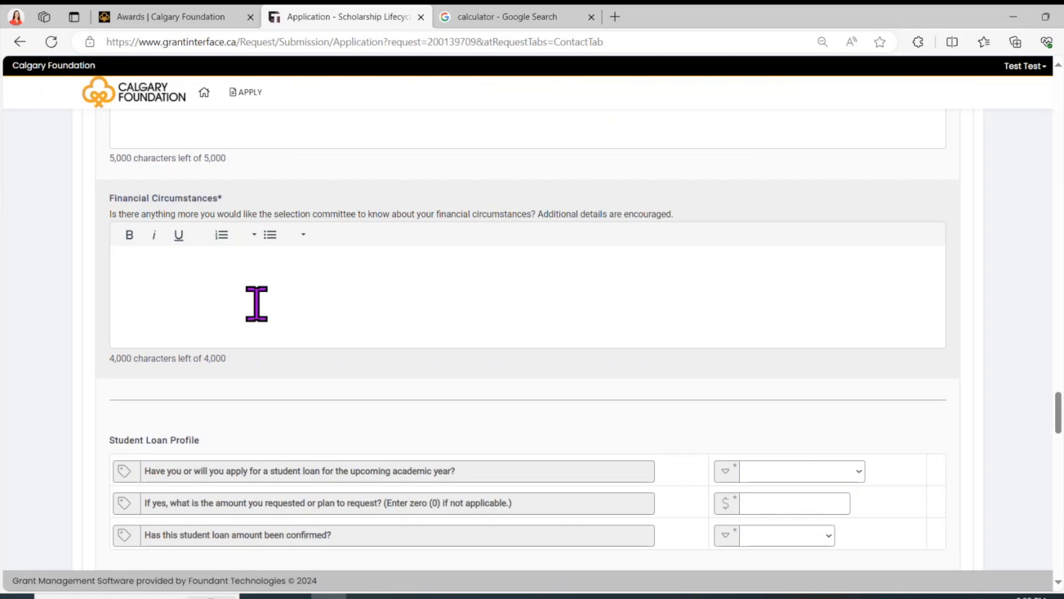
scroll(257, 304, down, 3)
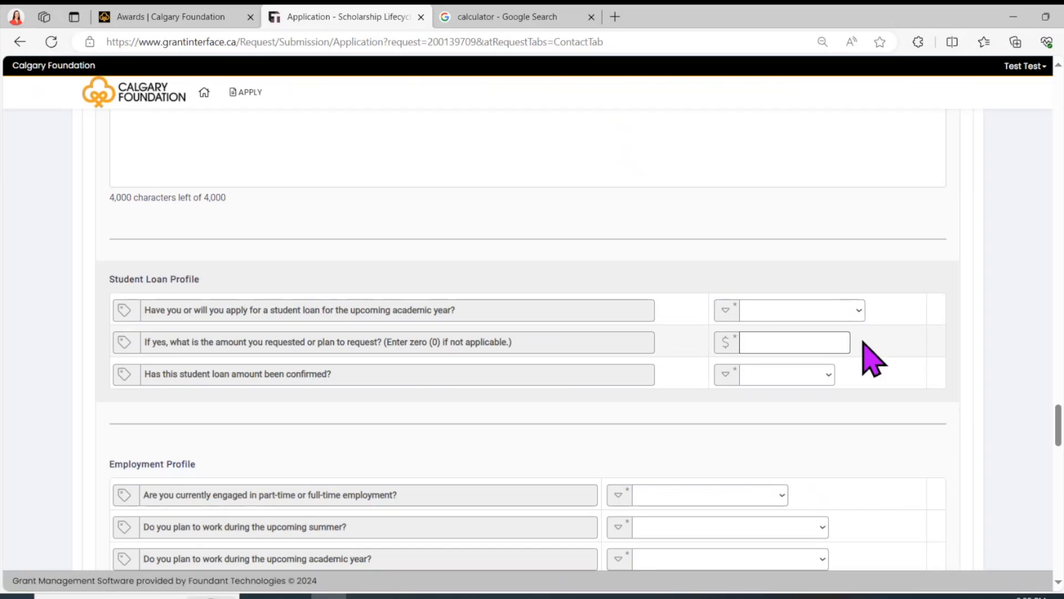
scroll(863, 343, down, 3)
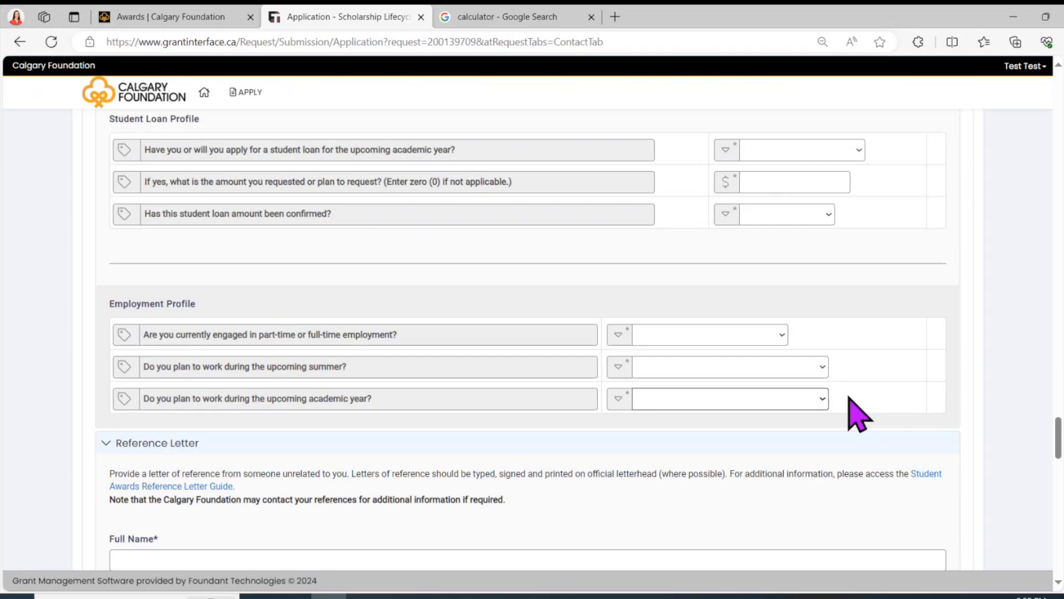
scroll(859, 413, down, 6)
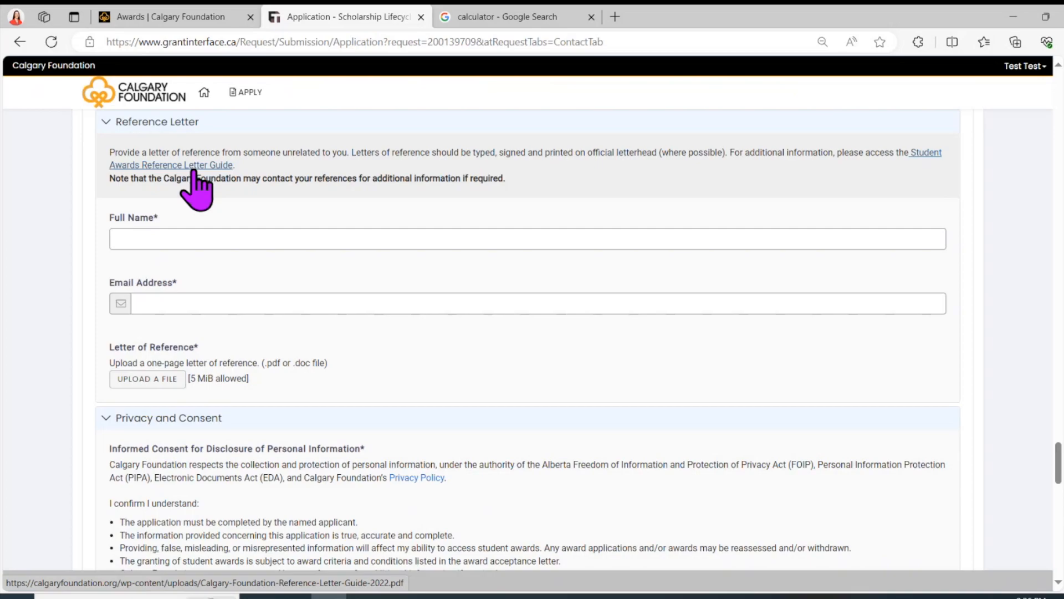
scroll(194, 177, down, 5)
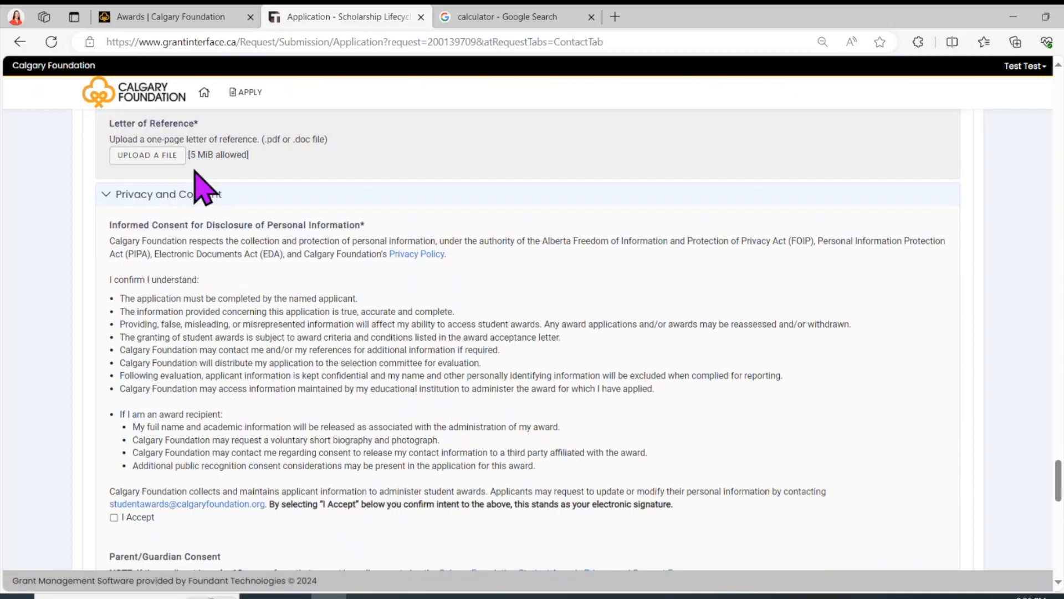
scroll(194, 174, down, 2)
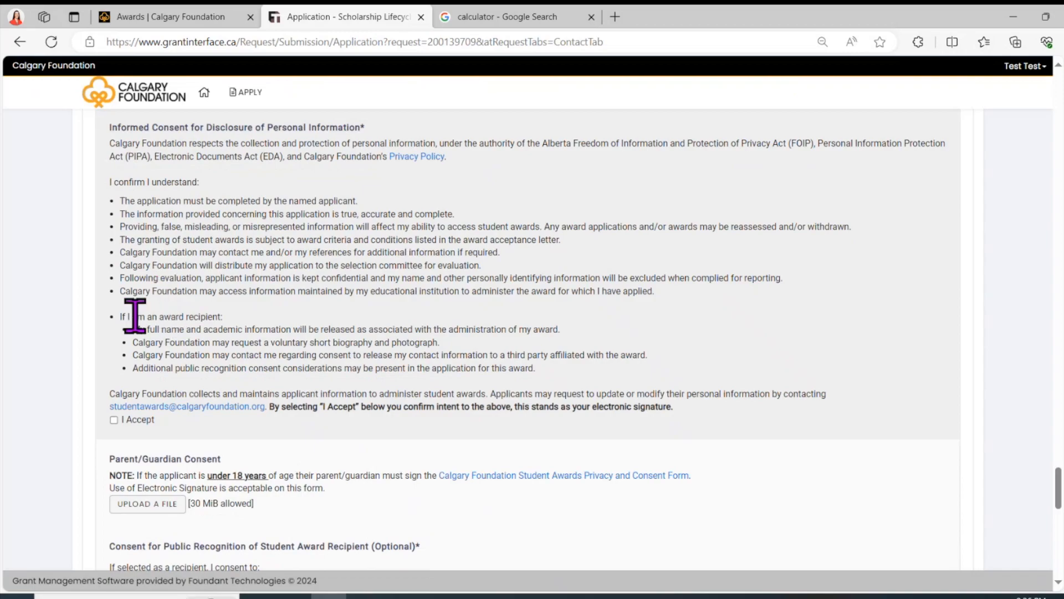
Step: Accept both the personal information disclosure consent and the public recognition consent
click(113, 420)
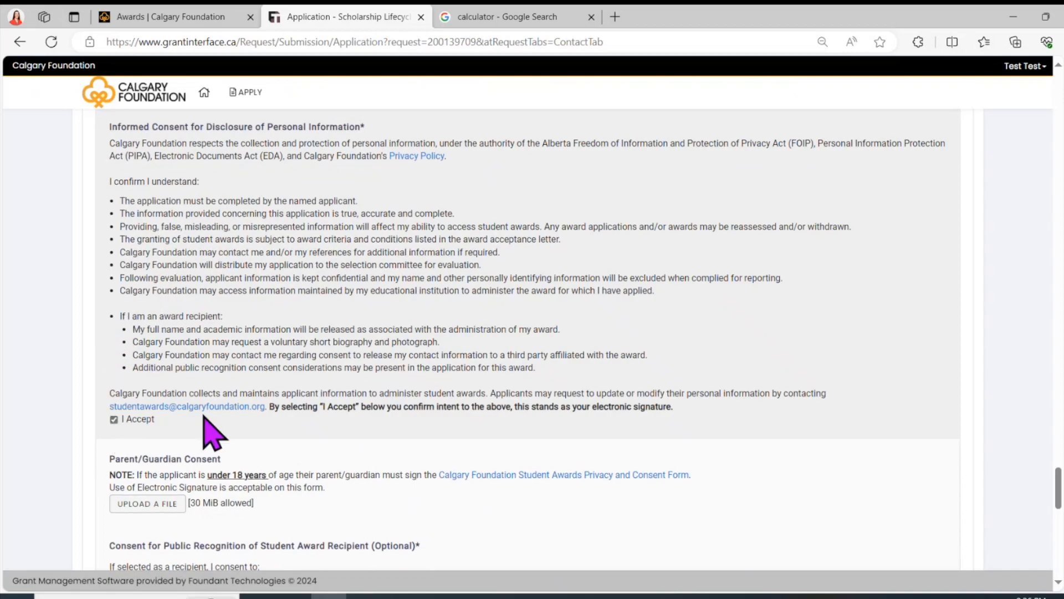
scroll(212, 432, down, 1)
scroll(204, 418, down, 1)
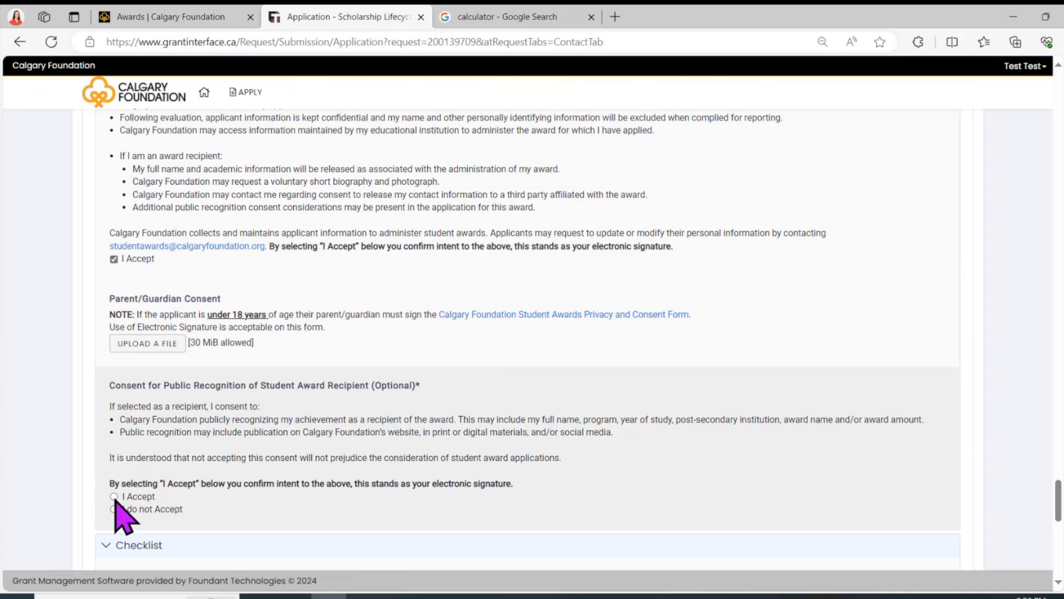
click(114, 497)
scroll(299, 464, down, 3)
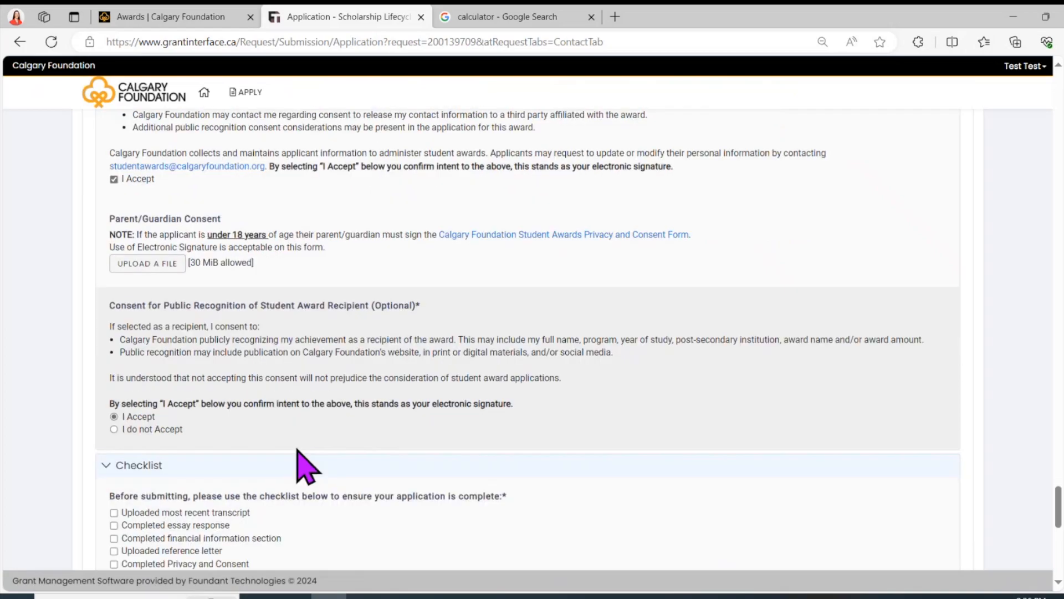
scroll(306, 466, down, 2)
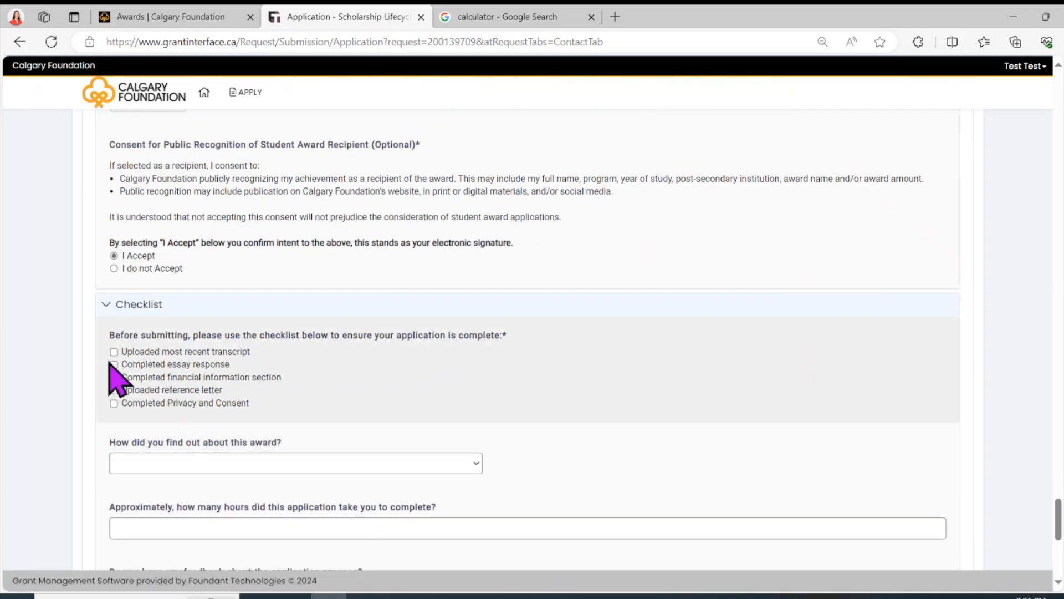
Step: Tick all five checklist items: transcript, essay, financial information, reference letter, Privacy and Consent
click(113, 352)
click(114, 364)
click(113, 378)
click(114, 390)
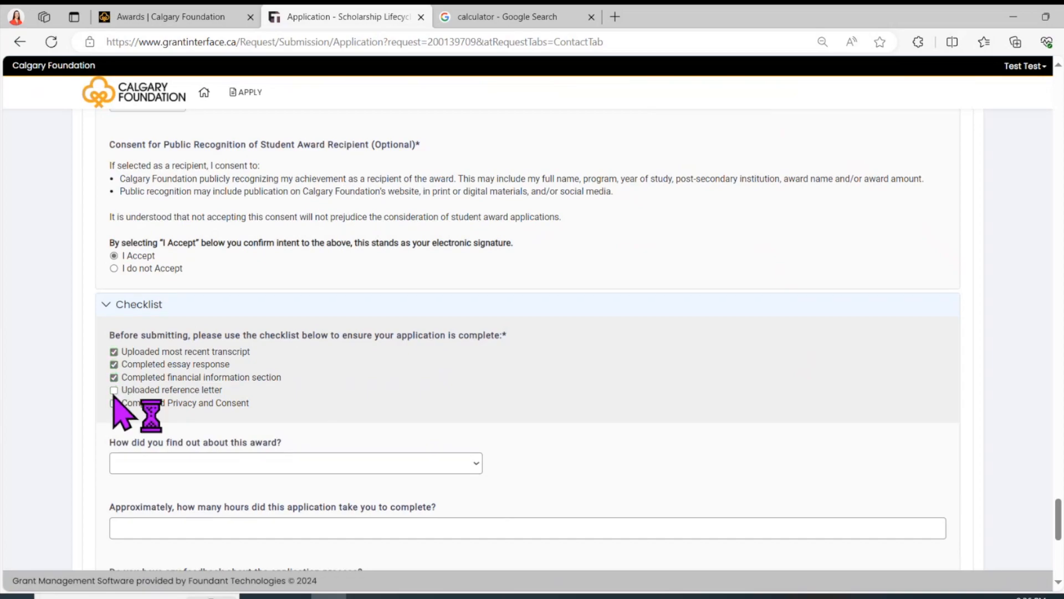
click(114, 404)
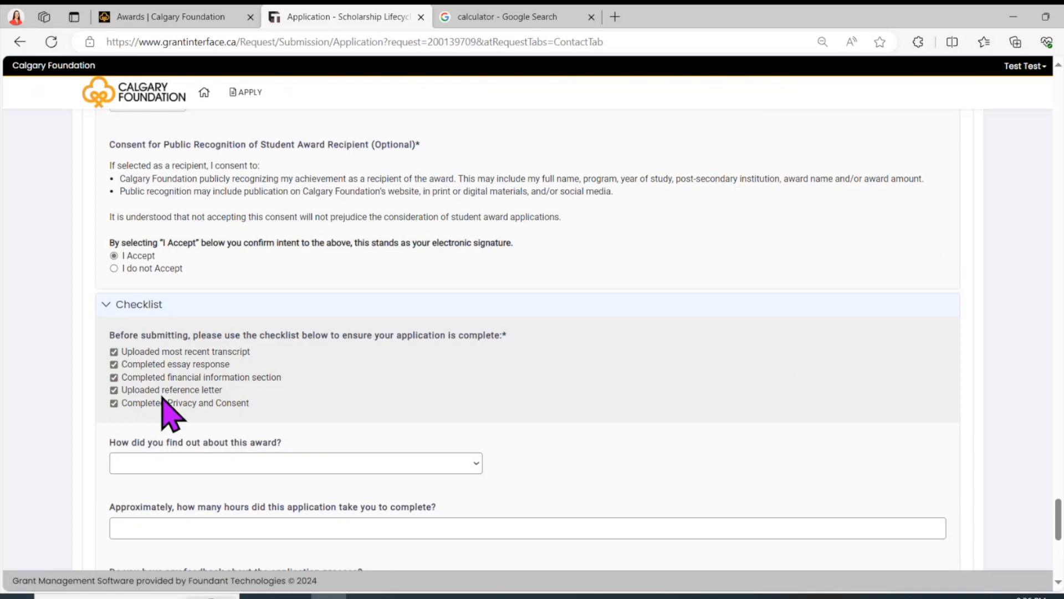
scroll(282, 396, down, 1)
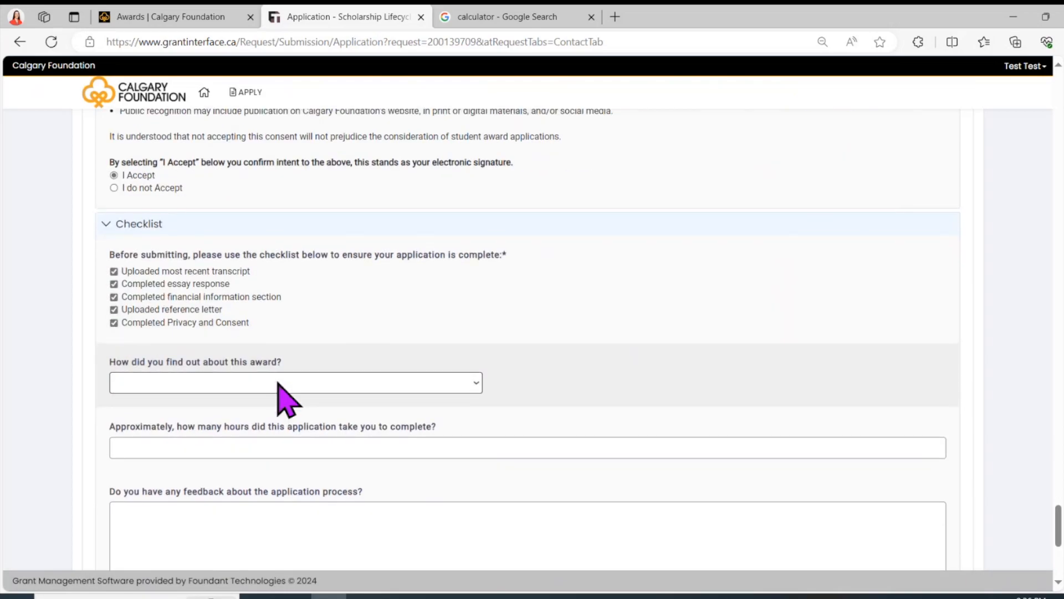
Step: Enter the applicant's full name in the Signature field
scroll(280, 388, down, 3)
click(155, 456)
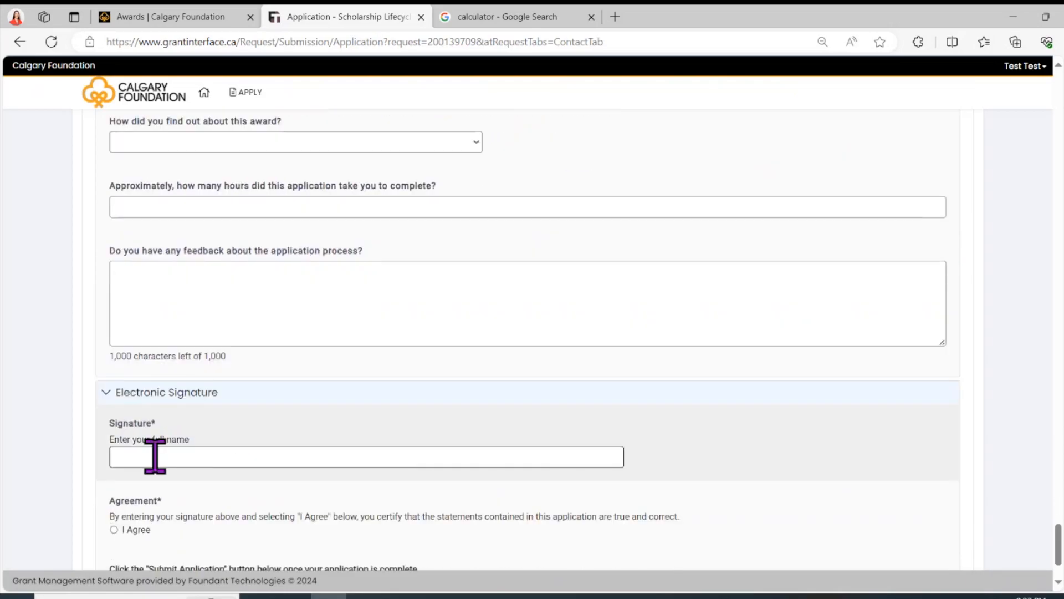
text(Test Test)
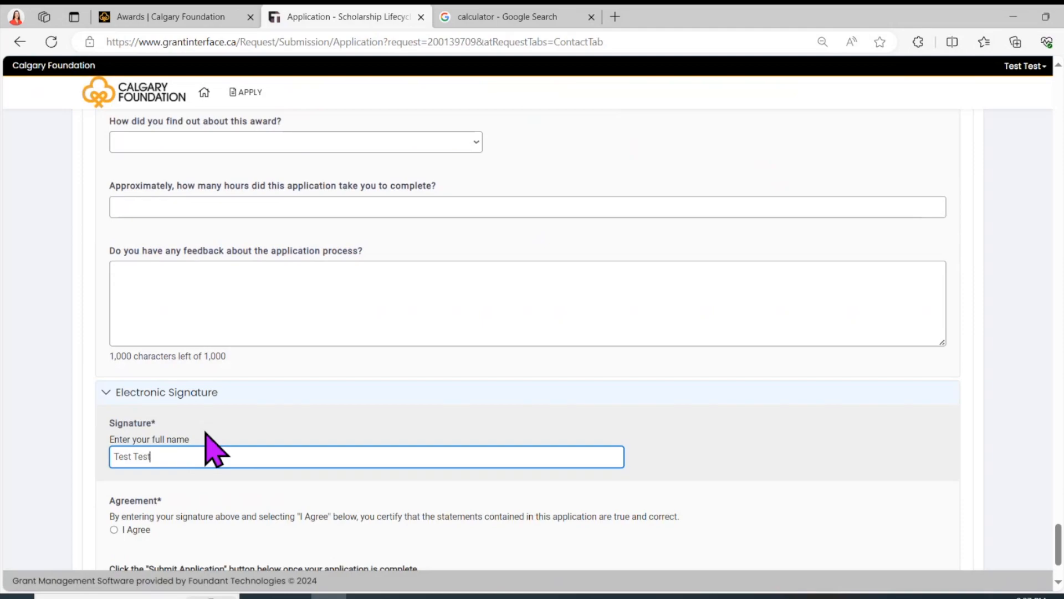
Step: Agree that the application statements are true and correct, then submit the application
click(114, 529)
scroll(499, 499, down, 2)
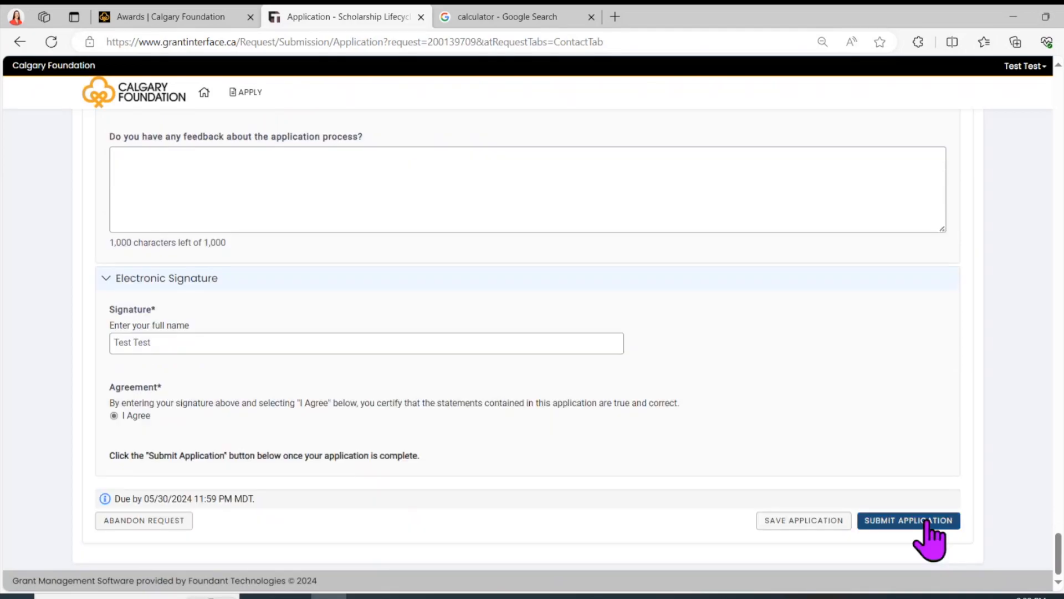
click(926, 522)
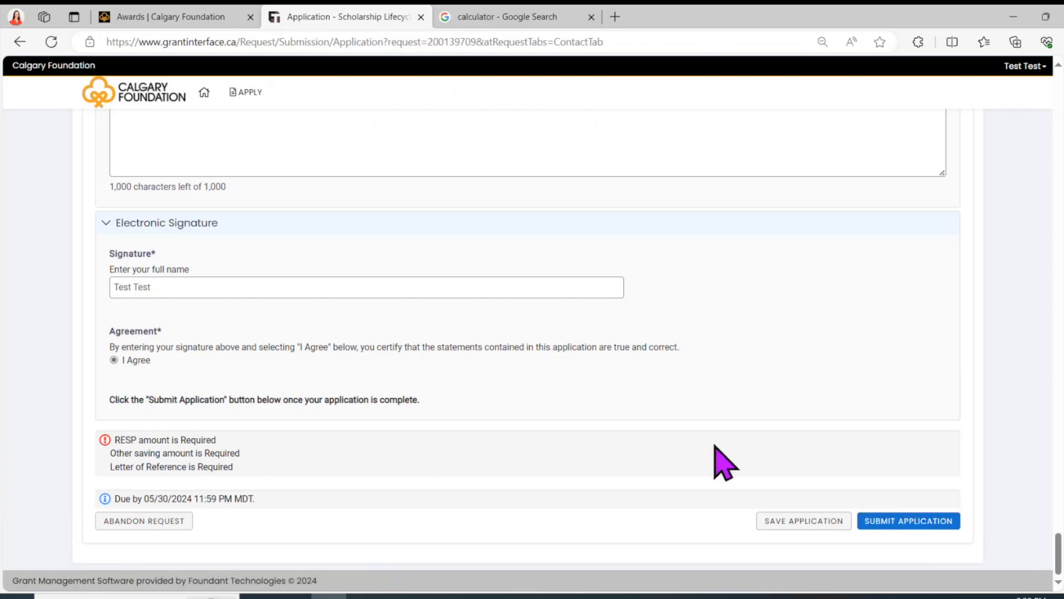
Step: Resubmit the application and continue from the confirmation page to the Applicant Dashboard
click(870, 522)
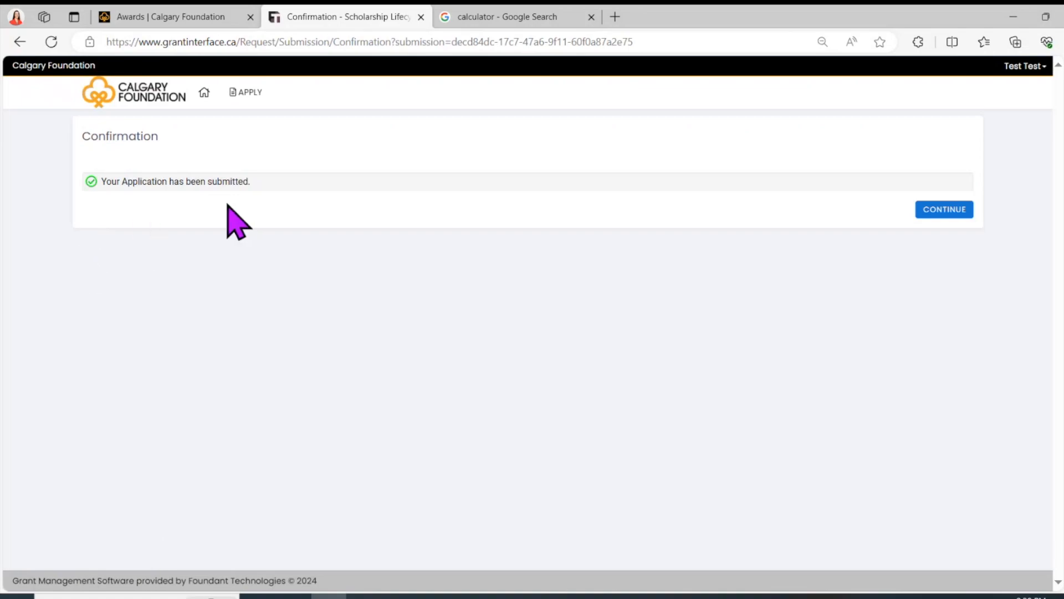
click(941, 213)
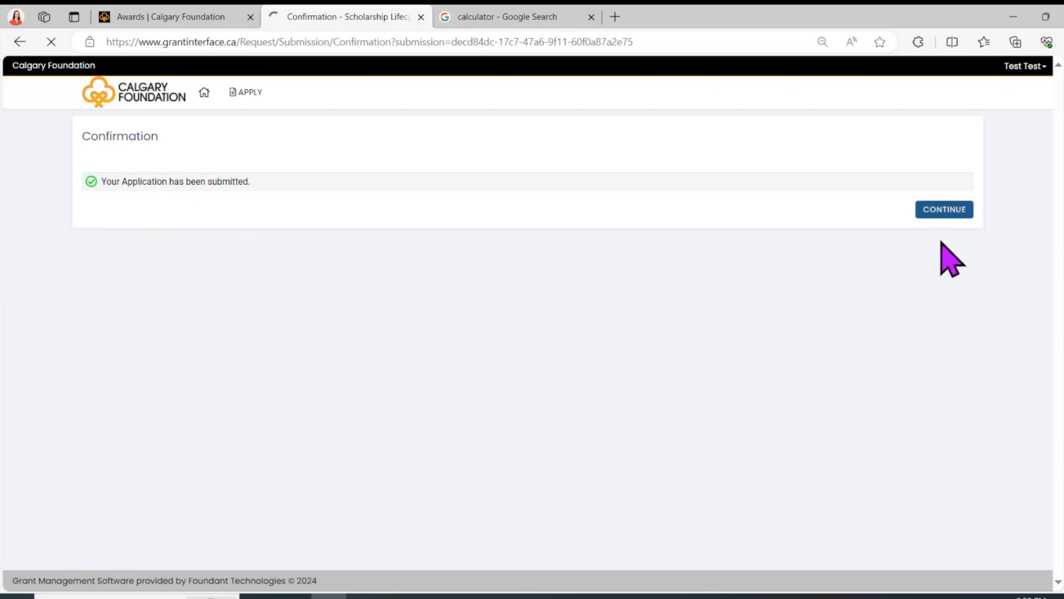